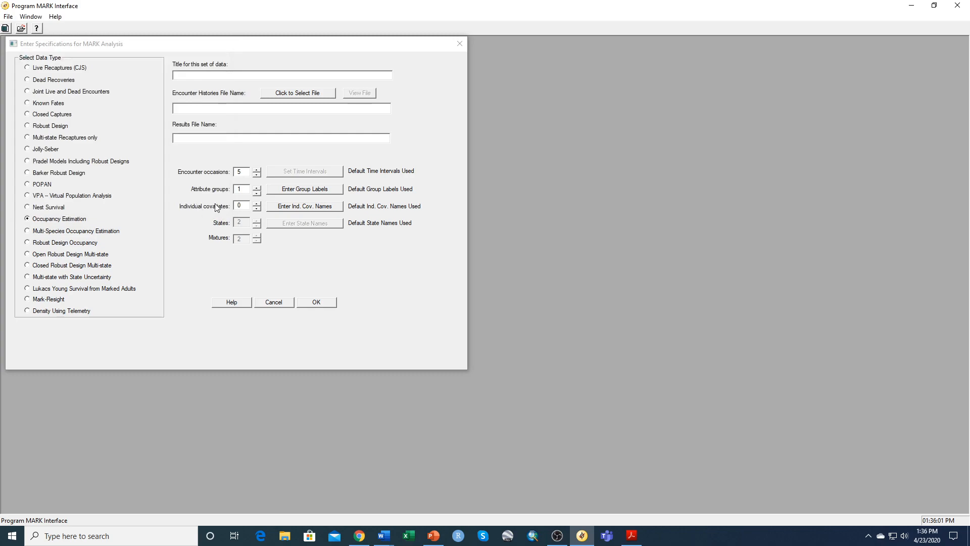
Step: Title the data set Squirrel 2019
{"action": "left_click", "coordinate": [264, 74]}
{"action": "type", "text": "Sqyuirr"}
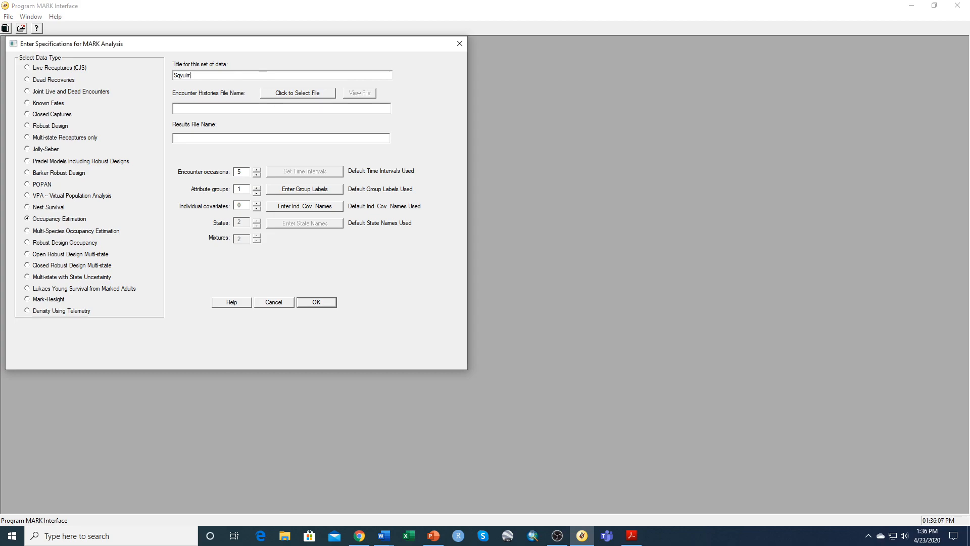
{"action": "key", "text": "BackSpace"}
{"action": "key", "text": "BackSpace"}
{"action": "type", "text": "uirrel 2019"}
Step: Load Squirrel occup Fall 2019 from the Practice MARK session folder as the encounter histories file
{"action": "left_click", "coordinate": [303, 94]}
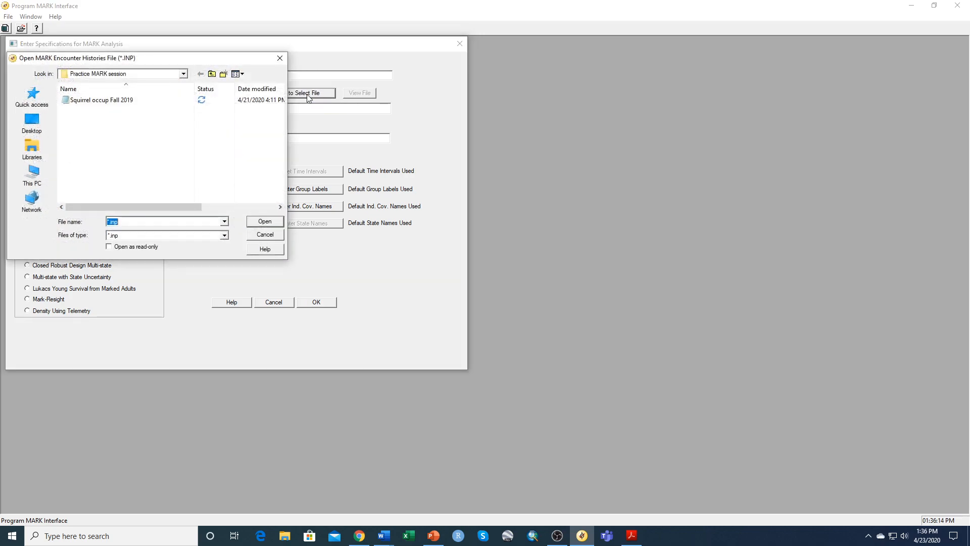
{"action": "left_click", "coordinate": [87, 102]}
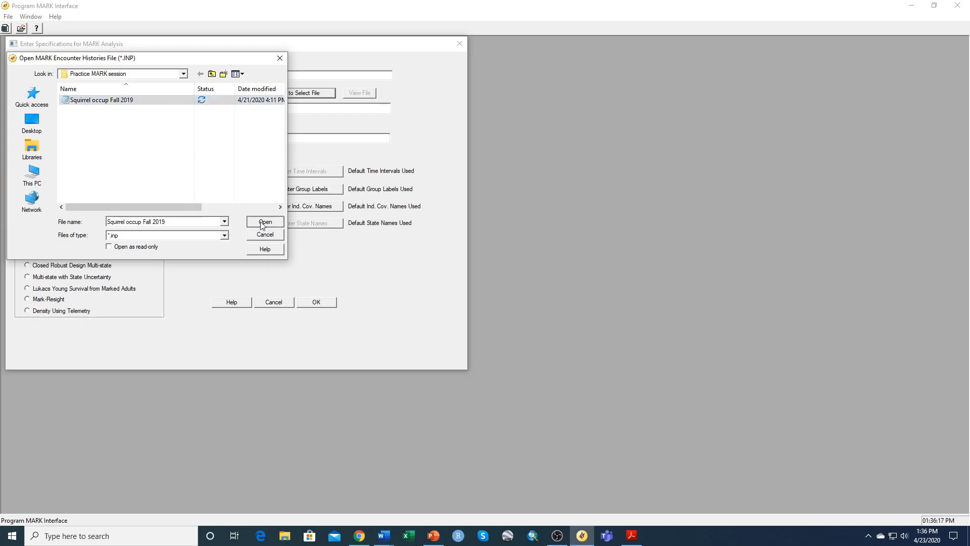
{"action": "left_click", "coordinate": [259, 221]}
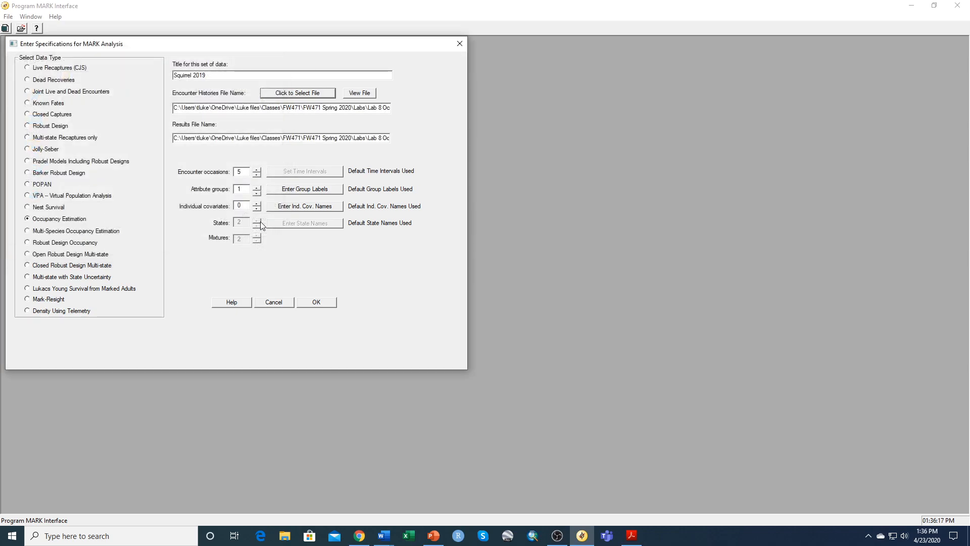
Step: Examine the encounter histories file for its occasions, site labels, detection histories, group column and the order of the covariates
{"action": "left_click", "coordinate": [357, 94]}
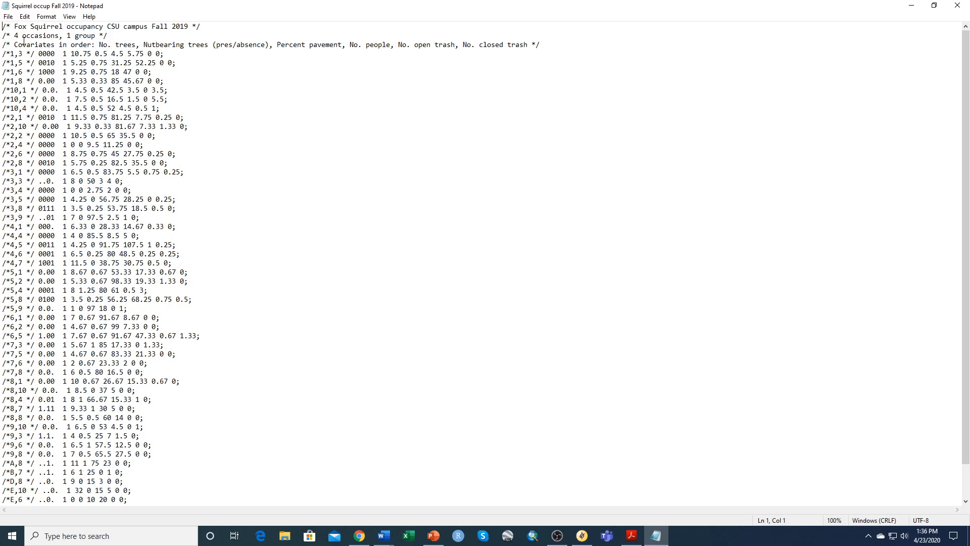
{"action": "left_click_drag", "start_coordinate": [97, 44], "coordinate": [549, 43]}
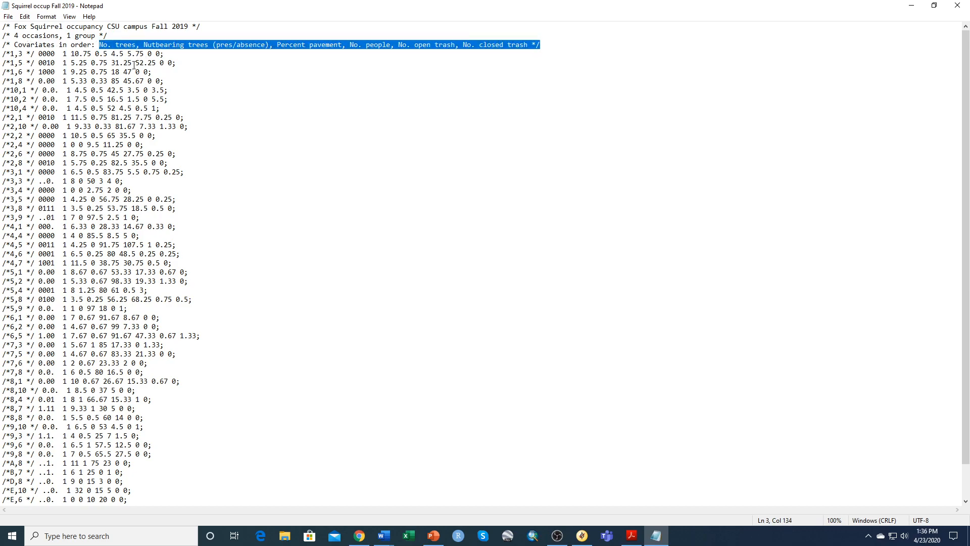
{"action": "left_click_drag", "start_coordinate": [2, 53], "coordinate": [36, 53]}
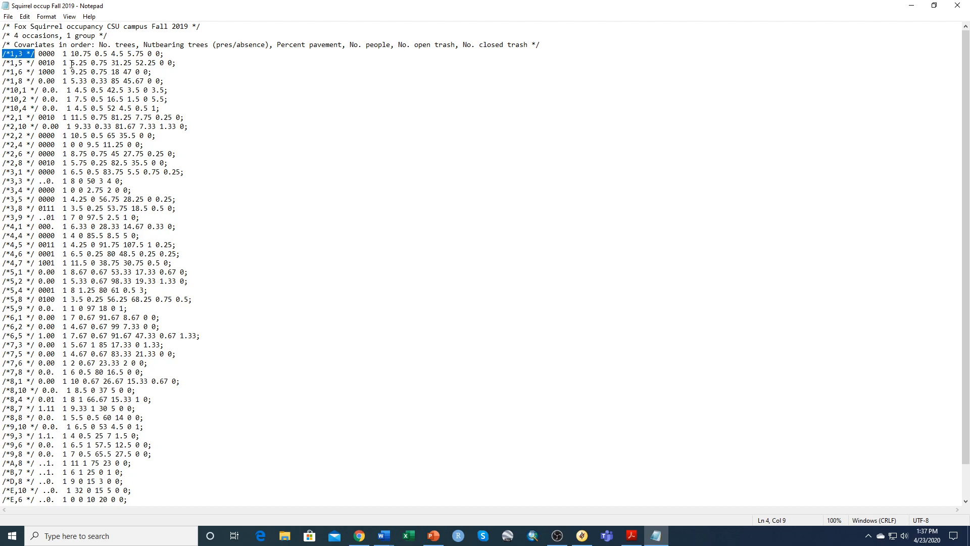
{"action": "left_click_drag", "start_coordinate": [39, 53], "coordinate": [55, 52]}
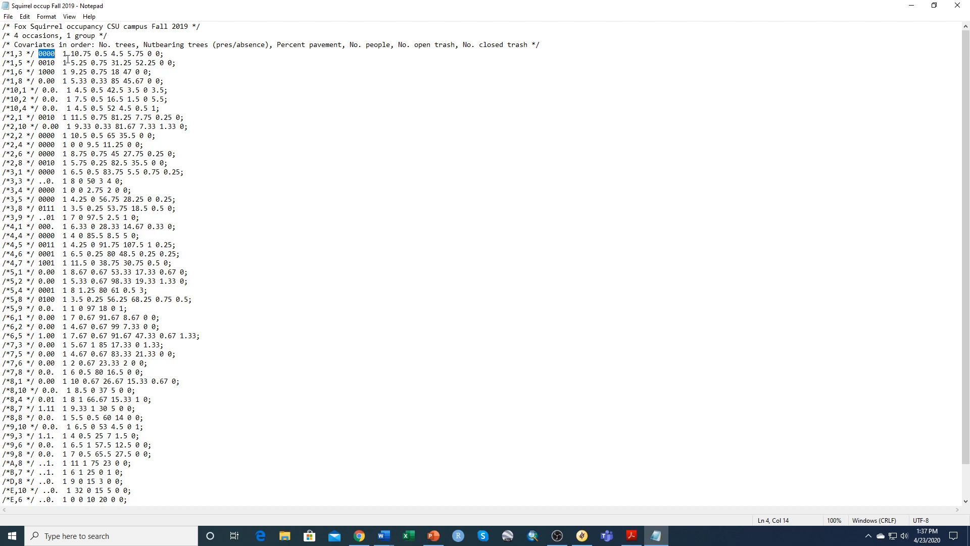
{"action": "left_click_drag", "start_coordinate": [62, 54], "coordinate": [67, 54]}
{"action": "left_click_drag", "start_coordinate": [72, 53], "coordinate": [159, 53]}
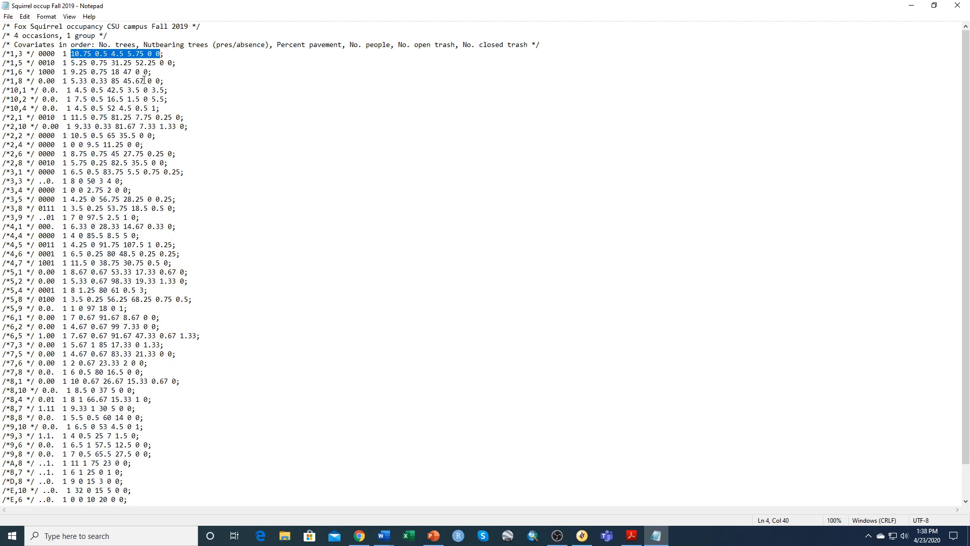
{"action": "left_click_drag", "start_coordinate": [99, 45], "coordinate": [529, 46]}
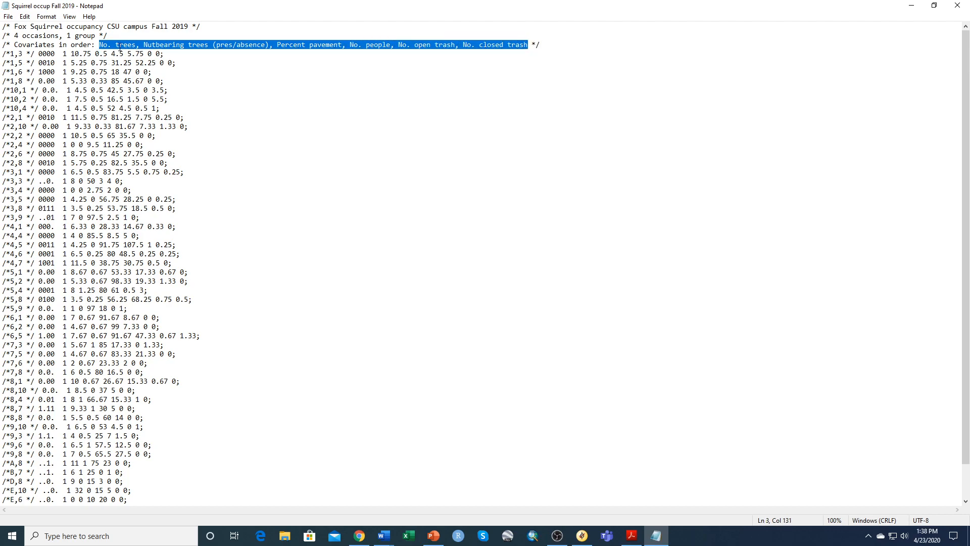
{"action": "left_click_drag", "start_coordinate": [71, 54], "coordinate": [91, 54]}
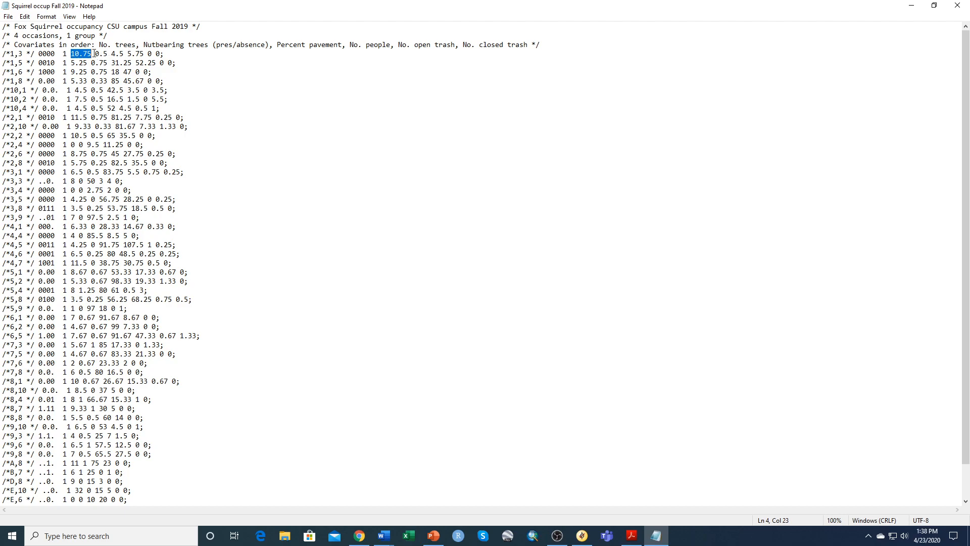
{"action": "left_click_drag", "start_coordinate": [95, 54], "coordinate": [108, 54]}
{"action": "left_click_drag", "start_coordinate": [111, 53], "coordinate": [124, 53]}
{"action": "left_click_drag", "start_coordinate": [127, 53], "coordinate": [145, 53]}
{"action": "left_click", "coordinate": [149, 53]}
{"action": "double_click", "coordinate": [157, 53]}
{"action": "left_click", "coordinate": [955, 7]}
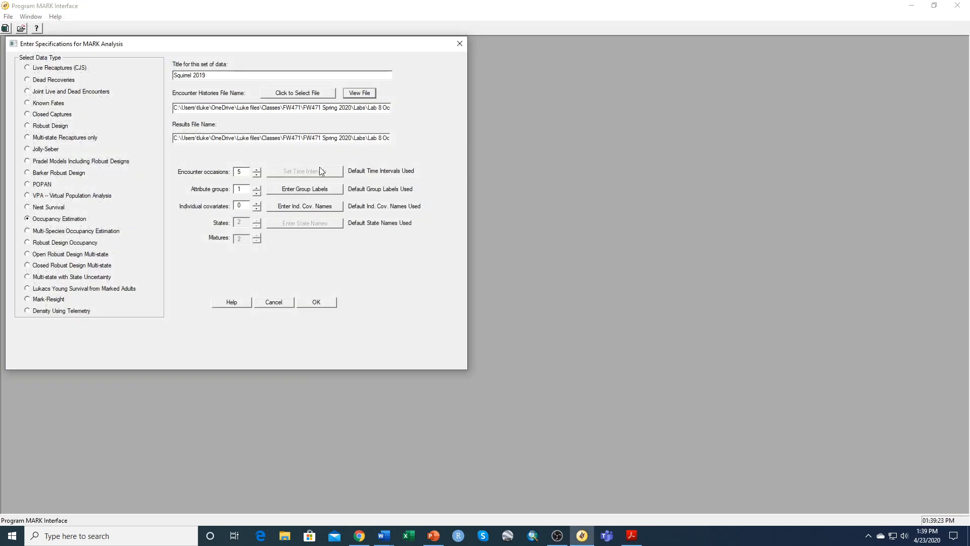
Step: Set the analysis to 4 encounter occasions and 6 individual covariates
{"action": "left_click", "coordinate": [257, 175]}
{"action": "left_click", "coordinate": [257, 204]}
{"action": "left_click", "coordinate": [257, 204]}
{"action": "left_click", "coordinate": [257, 204]}
{"action": "left_click", "coordinate": [257, 204]}
{"action": "left_click", "coordinate": [258, 204]}
{"action": "left_click", "coordinate": [257, 204]}
Step: Name the first three individual covariates Trees, Nutbearing and Pavement
{"action": "left_click", "coordinate": [289, 208]}
{"action": "double_click", "coordinate": [82, 79]}
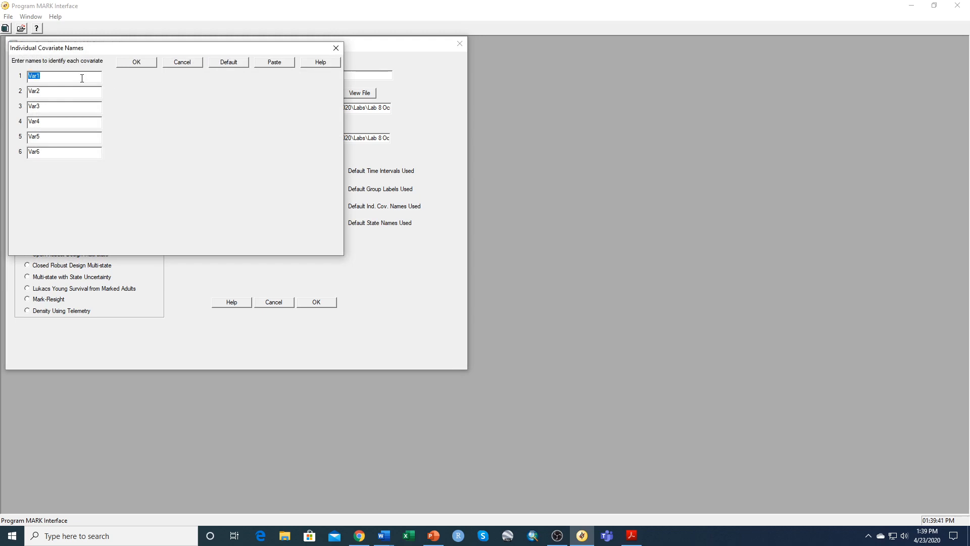
{"action": "type", "text": "Trees"}
{"action": "key", "text": "Tab"}
{"action": "type", "text": "Nutbearing"}
{"action": "double_click", "coordinate": [55, 107]}
{"action": "type", "text": "Pavement"}
Step: Name the last three covariates People, Open_tr and Closed_tr, and create the analysis from the completed specifications
{"action": "double_click", "coordinate": [54, 126]}
{"action": "type", "text": "People"}
{"action": "double_click", "coordinate": [51, 135]}
{"action": "type", "text": "Open_tr"}
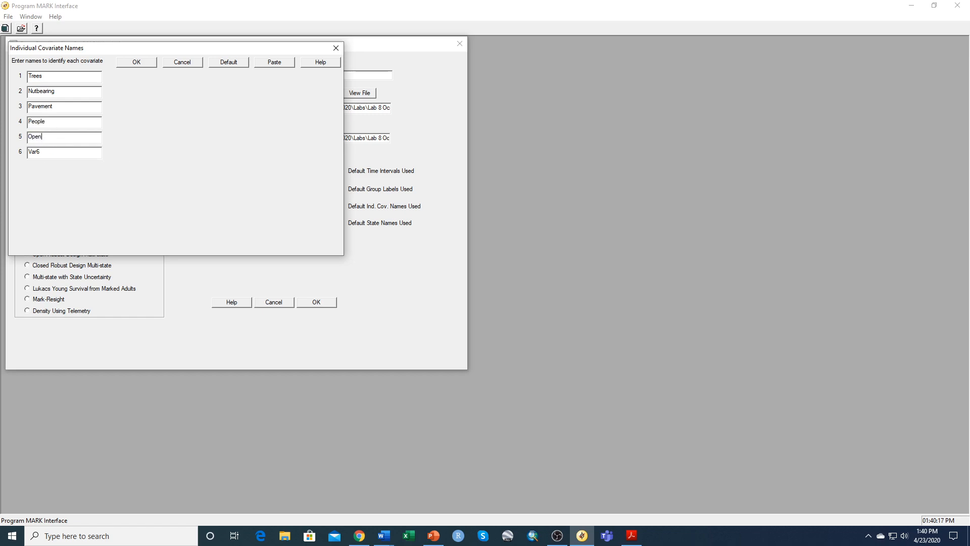
{"action": "double_click", "coordinate": [49, 150]}
{"action": "type", "text": "Closed_tr"}
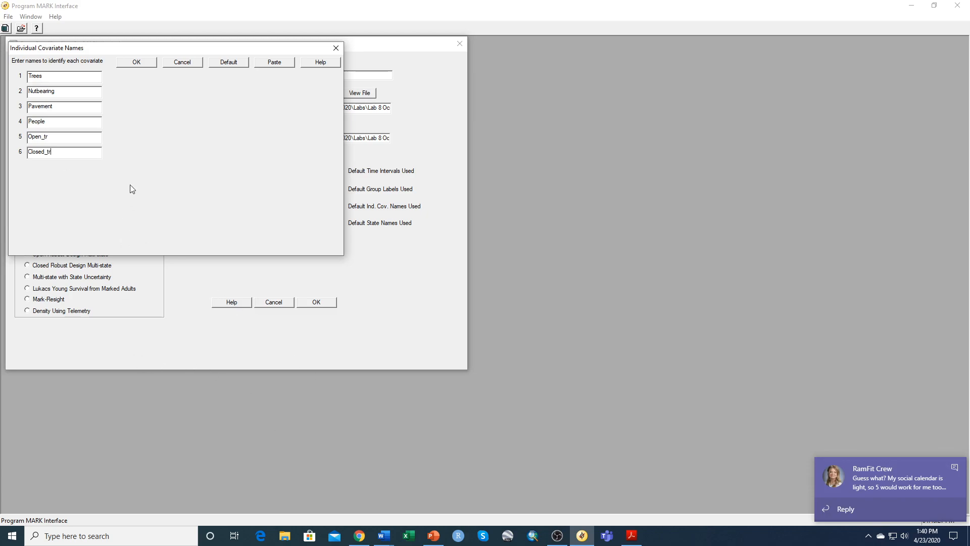
{"action": "left_click", "coordinate": [138, 62]}
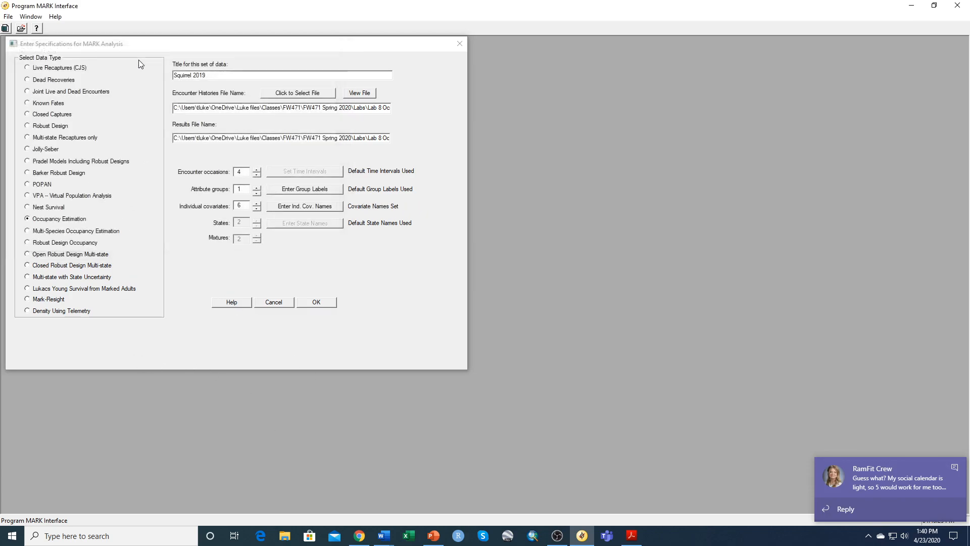
{"action": "left_click", "coordinate": [317, 302]}
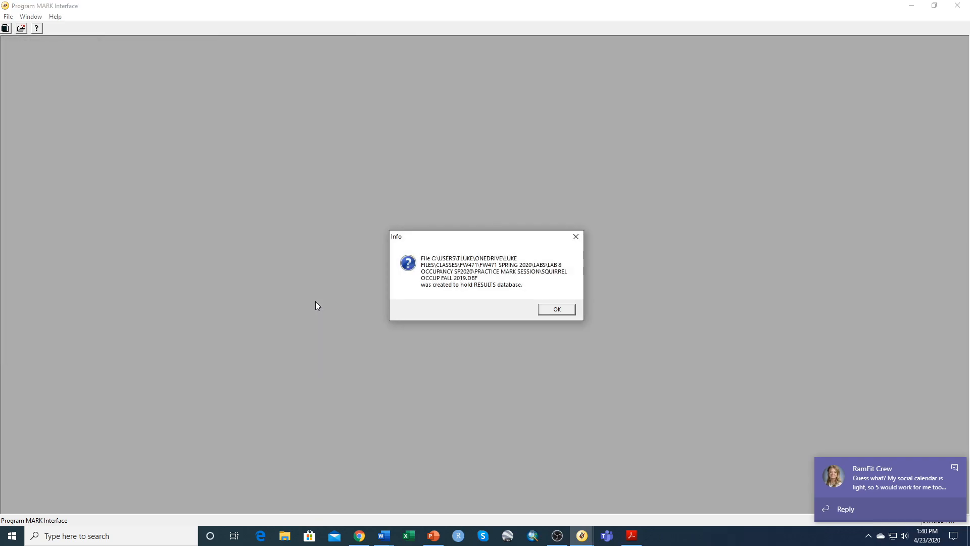
{"action": "left_click", "coordinate": [558, 309]}
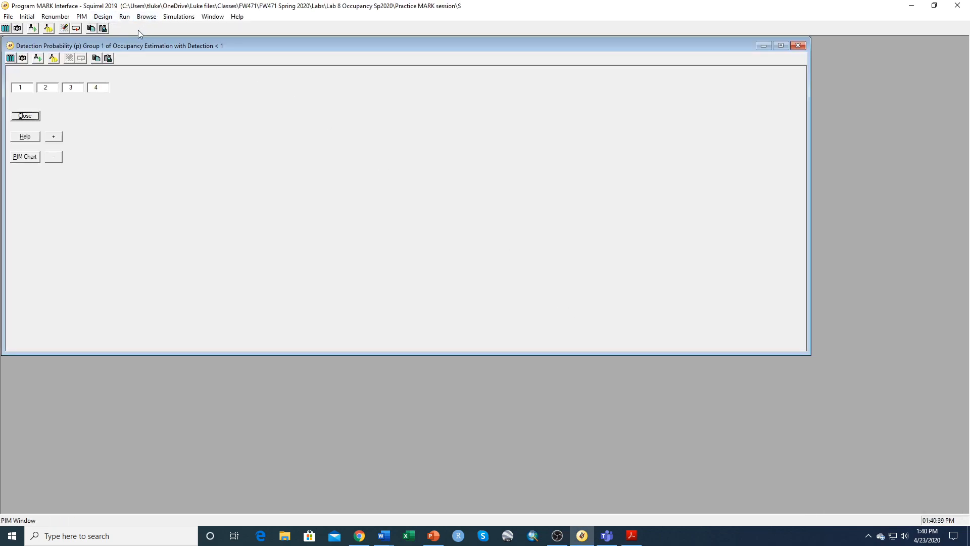
Step: Open the Occupancy (Psi) Group 1 parameter index matrix and tile it side by side with the detection probability matrix
{"action": "left_click", "coordinate": [82, 16]}
{"action": "mouse_move", "coordinate": [103, 16]}
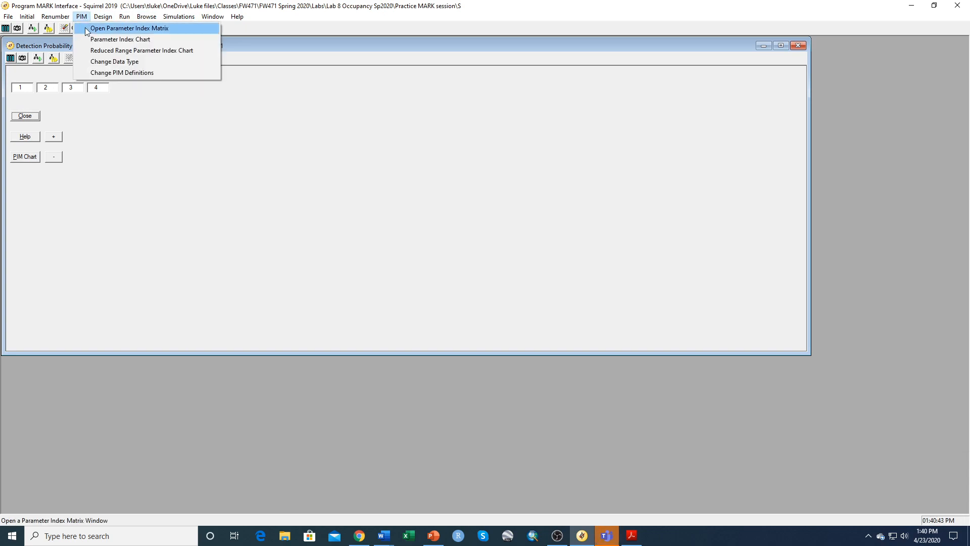
{"action": "left_click", "coordinate": [84, 28]}
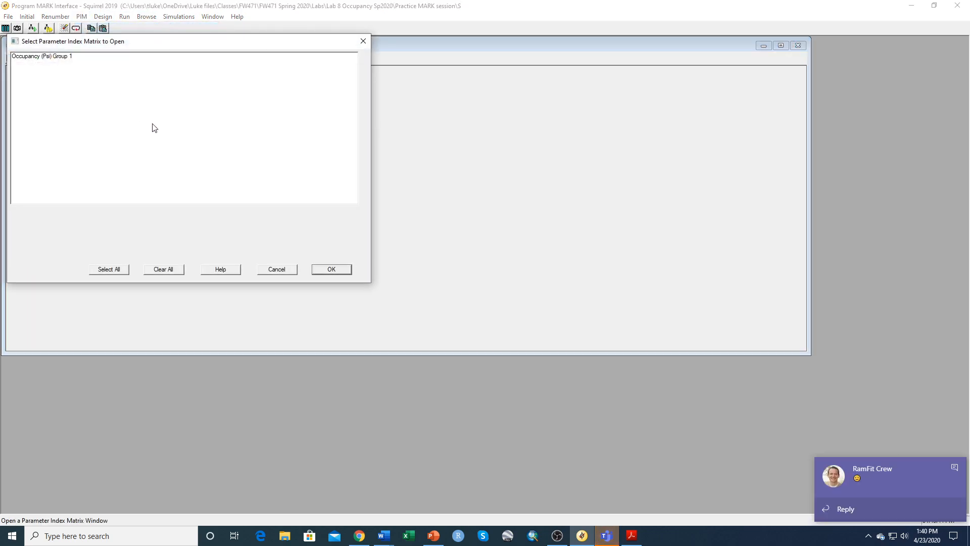
{"action": "left_click", "coordinate": [56, 56]}
{"action": "left_click", "coordinate": [117, 267]}
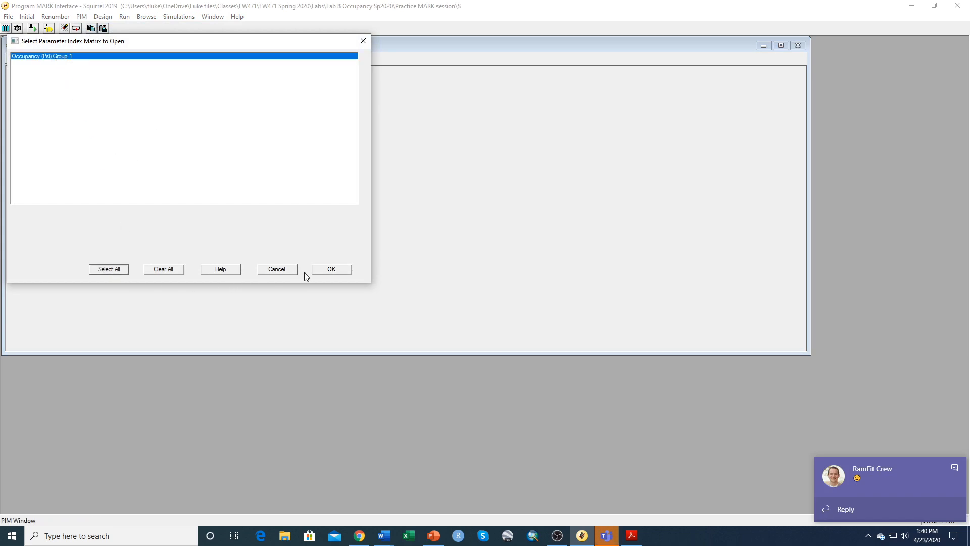
{"action": "left_click", "coordinate": [335, 270]}
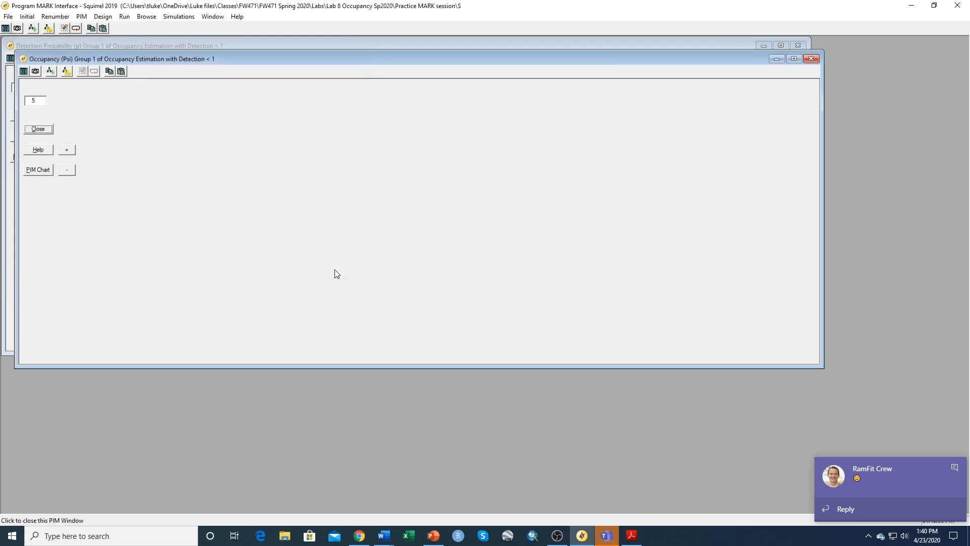
{"action": "left_click", "coordinate": [213, 17]}
{"action": "left_click", "coordinate": [222, 38]}
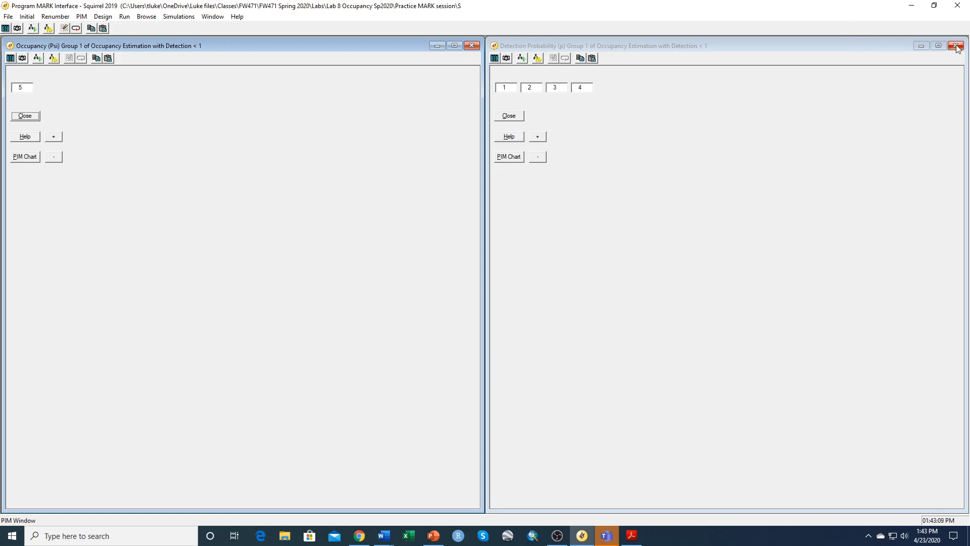
Step: From the parameter index chart, run the model p(t), Psi(.) with an identity design matrix and append its output to the results database
{"action": "left_click", "coordinate": [83, 20]}
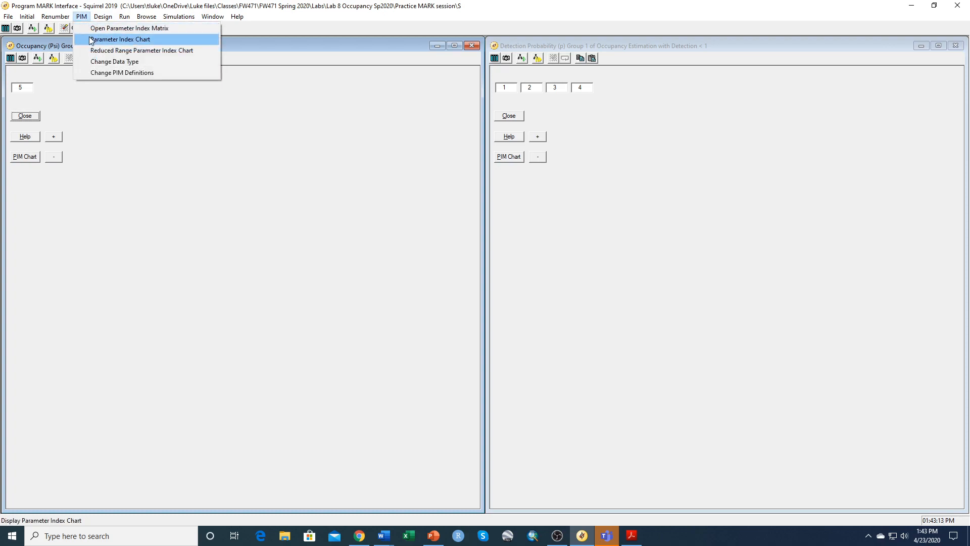
{"action": "left_click", "coordinate": [91, 39]}
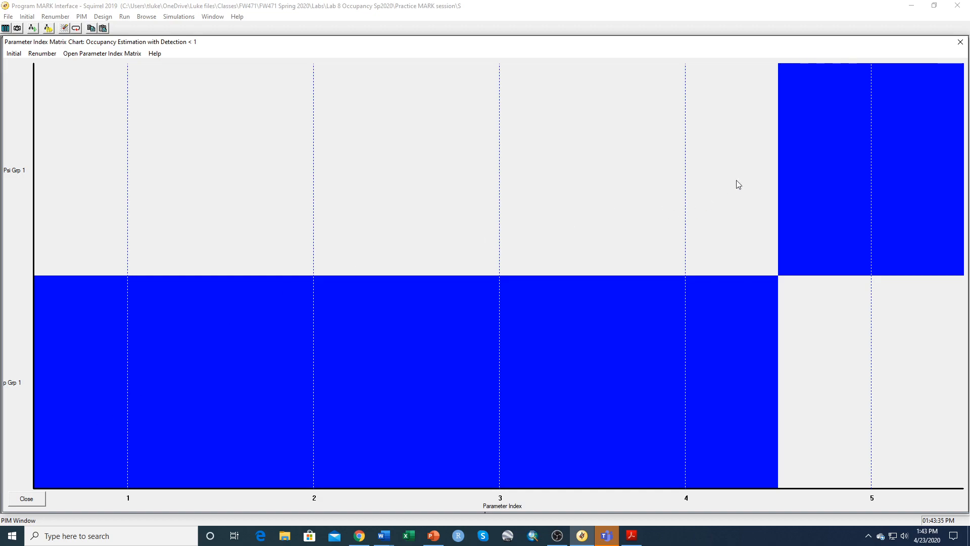
{"action": "left_click", "coordinate": [123, 18]}
{"action": "left_click", "coordinate": [137, 28]}
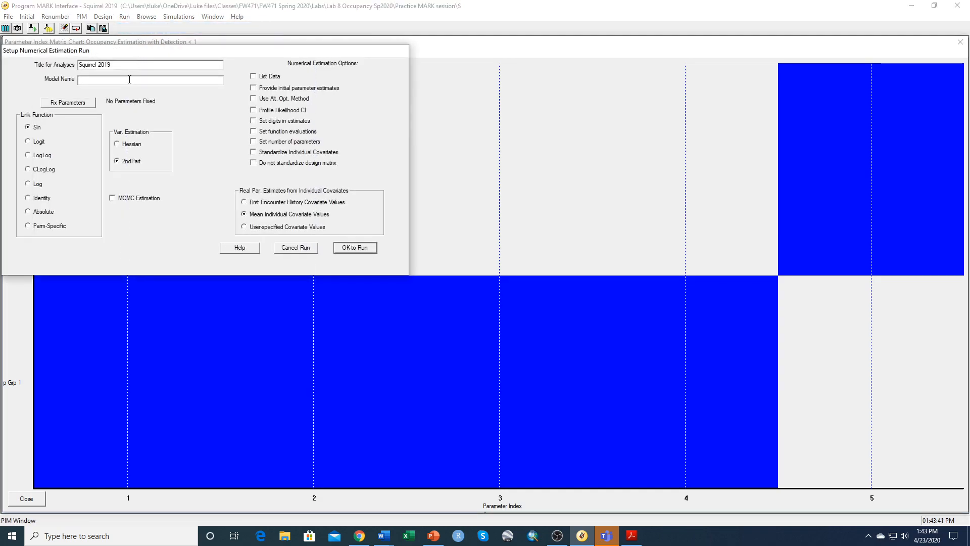
{"action": "type", "text": "p(t), Psi(."}
{"action": "left_click", "coordinate": [354, 248]}
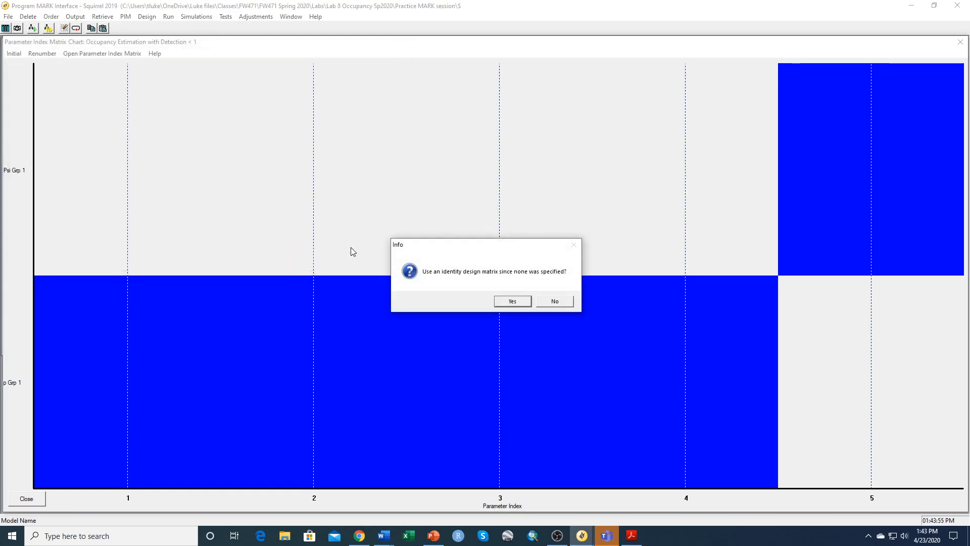
{"action": "left_click", "coordinate": [511, 303]}
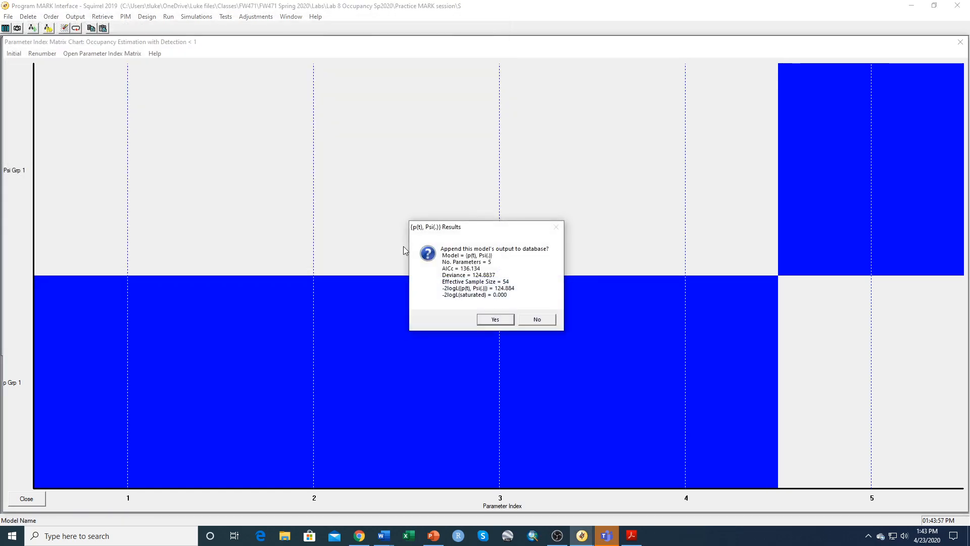
{"action": "left_click", "coordinate": [495, 319]}
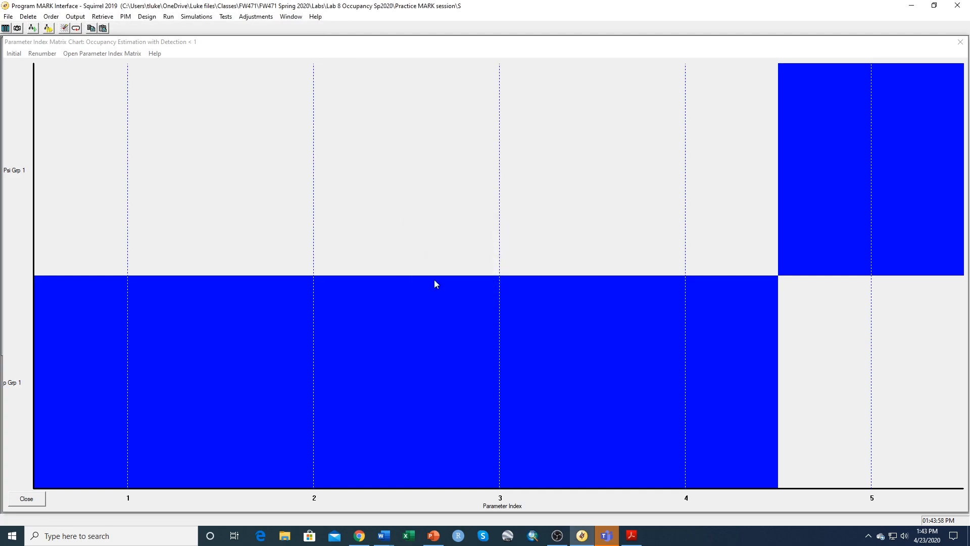
{"action": "left_click", "coordinate": [960, 42]}
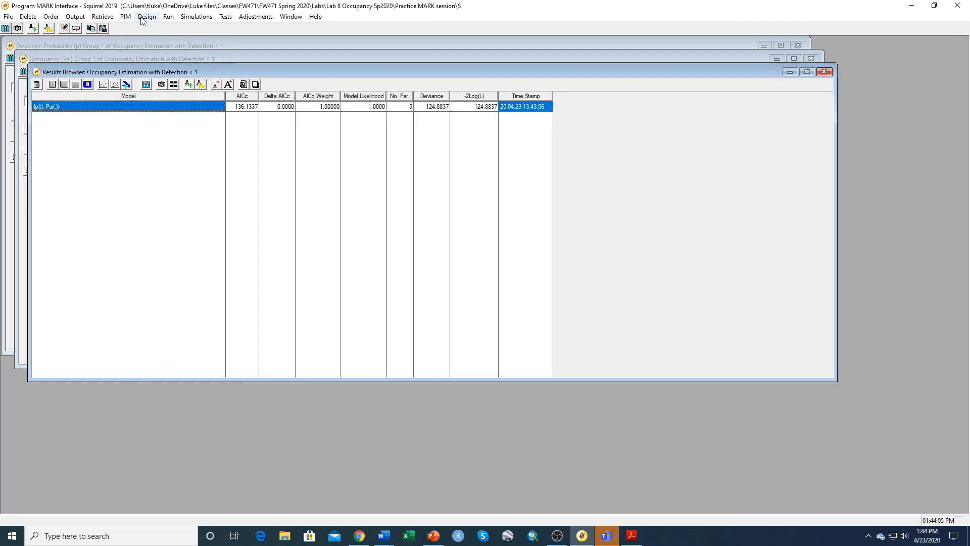
Step: In the parameter index chart, make detection probability p Group 1 constant and renumber the parameter indices without gaps or overlap
{"action": "left_click", "coordinate": [126, 17]}
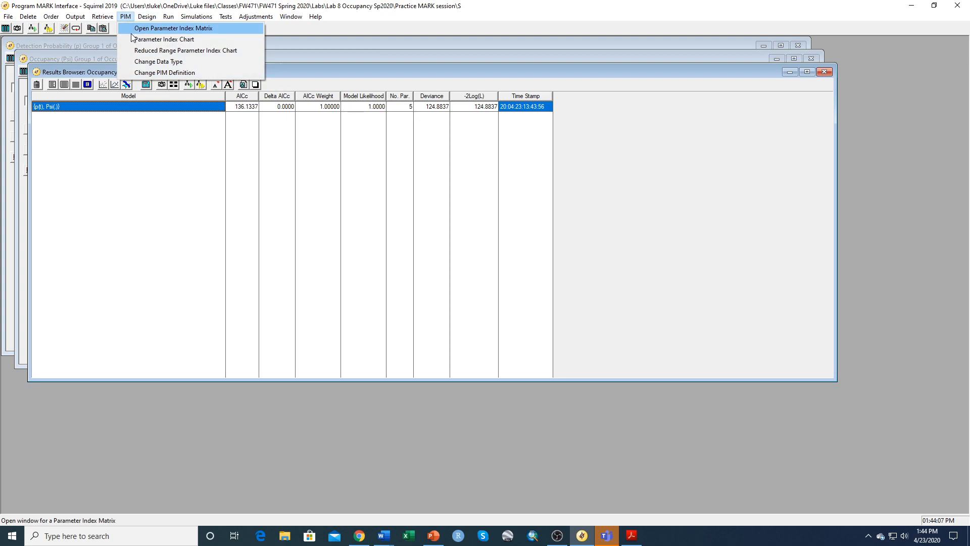
{"action": "left_click", "coordinate": [133, 39]}
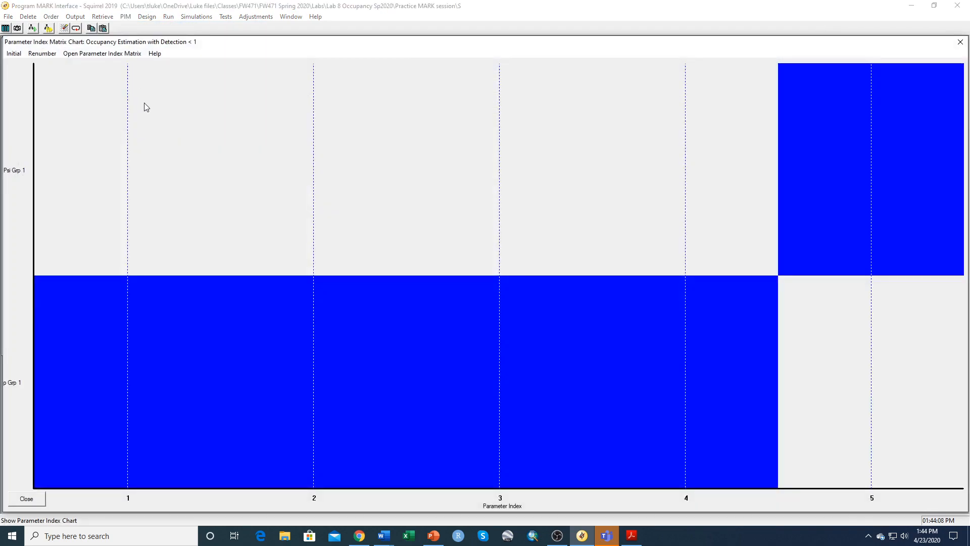
{"action": "right_click", "coordinate": [99, 377]}
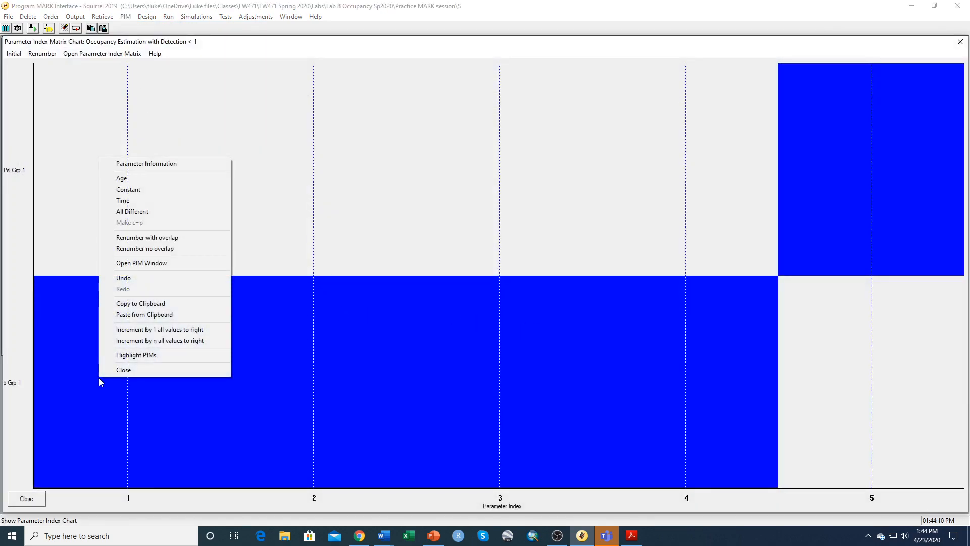
{"action": "left_click", "coordinate": [145, 192]}
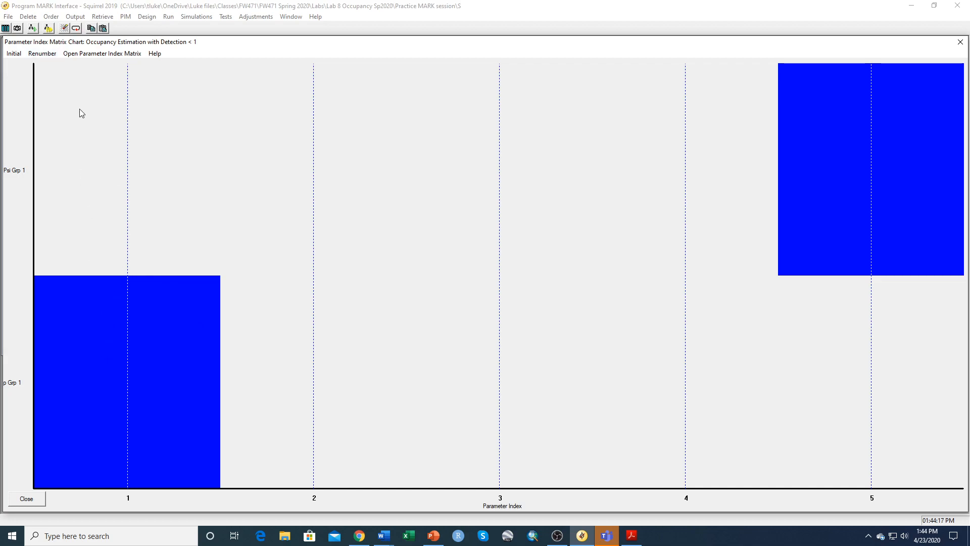
{"action": "left_click", "coordinate": [42, 54]}
{"action": "left_click", "coordinate": [54, 76]}
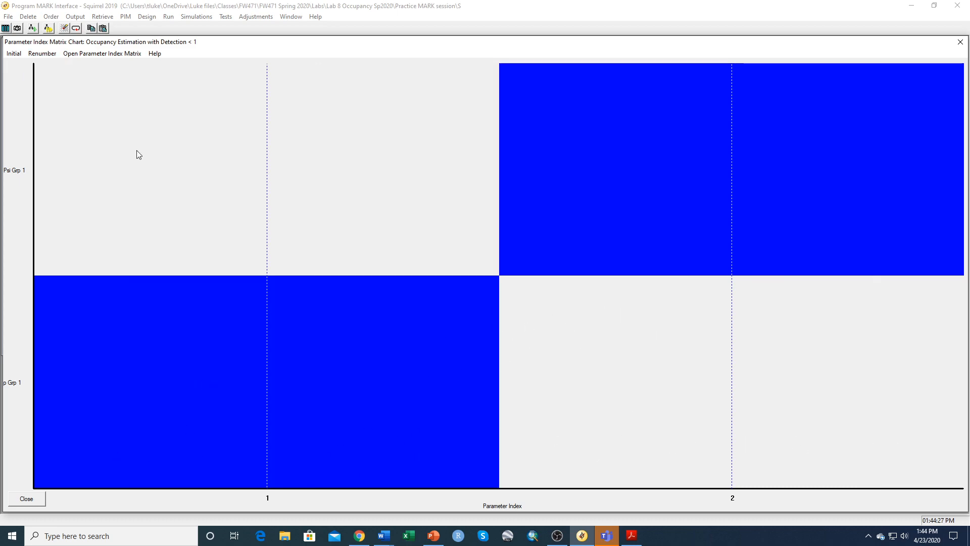
Step: Run the current model as p(.), Psi(.) with an identity design matrix, append its output to the database and close the chart
{"action": "left_click", "coordinate": [169, 16]}
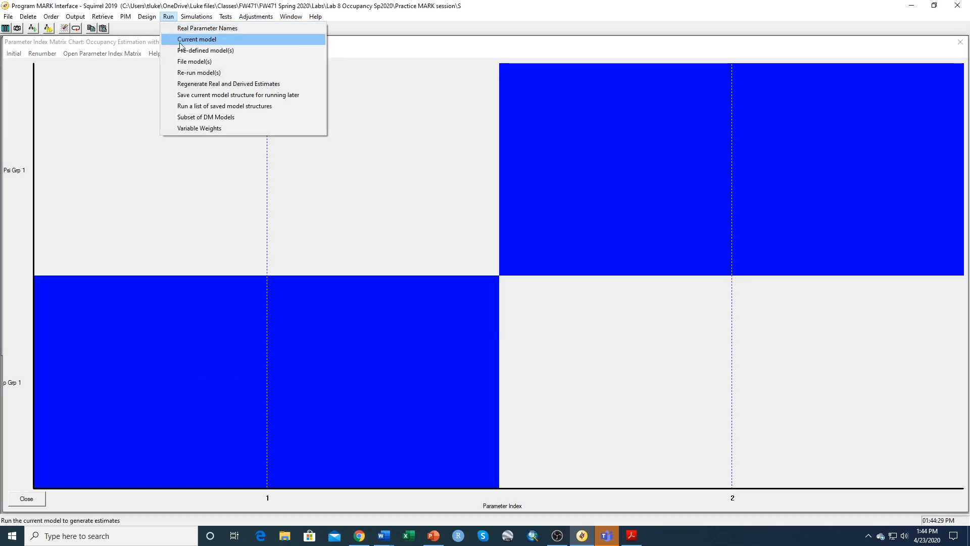
{"action": "left_click", "coordinate": [196, 39]}
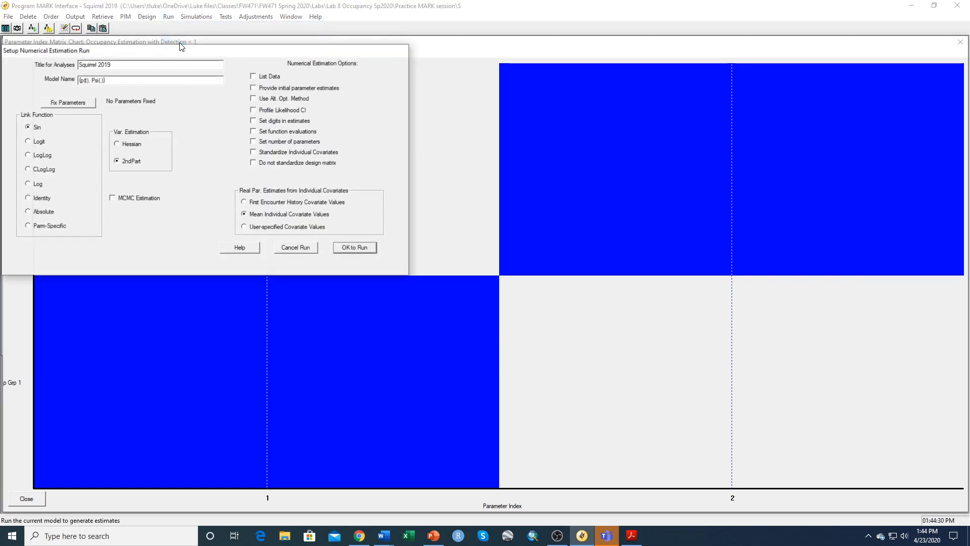
{"action": "left_click_drag", "start_coordinate": [79, 81], "coordinate": [85, 81]}
{"action": "left_click", "coordinate": [87, 80]}
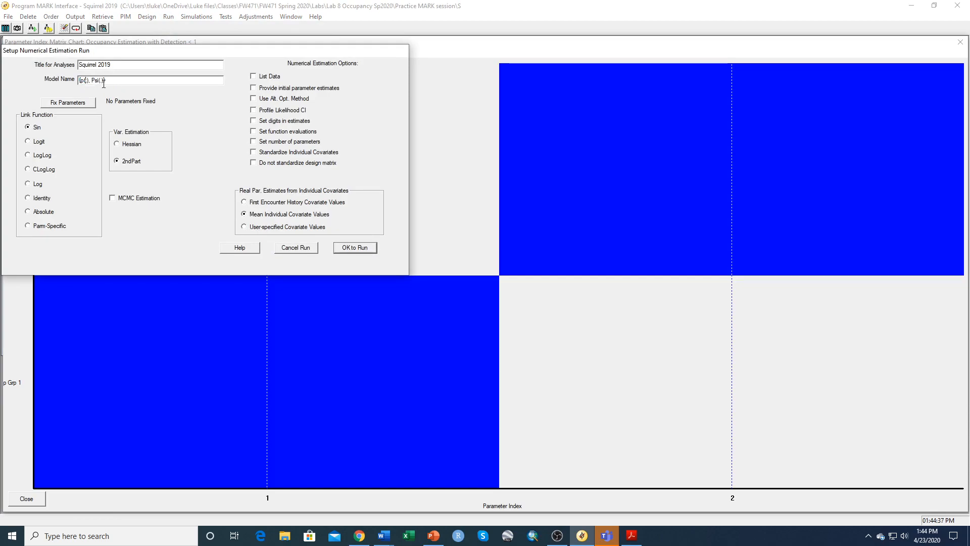
{"action": "type", "text": "."}
{"action": "left_click", "coordinate": [356, 247]}
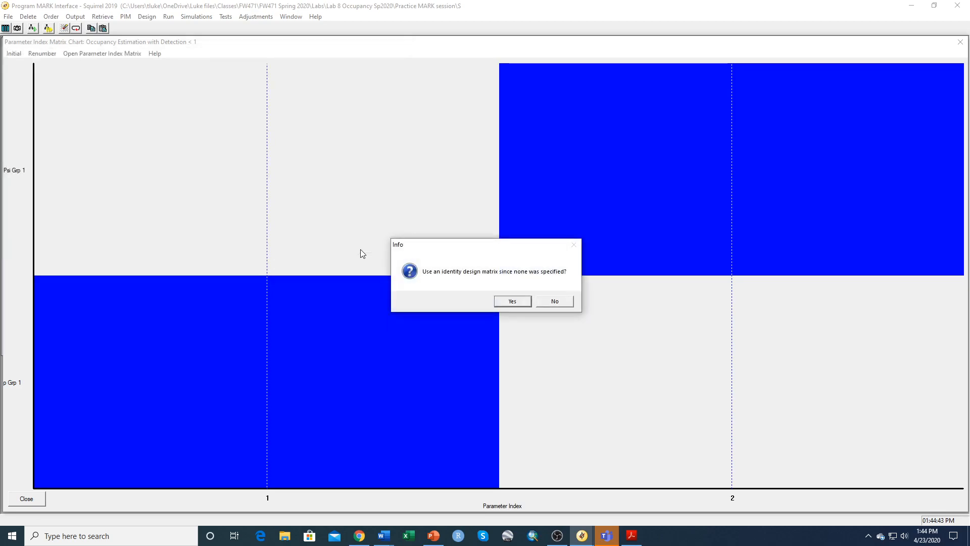
{"action": "left_click", "coordinate": [511, 302]}
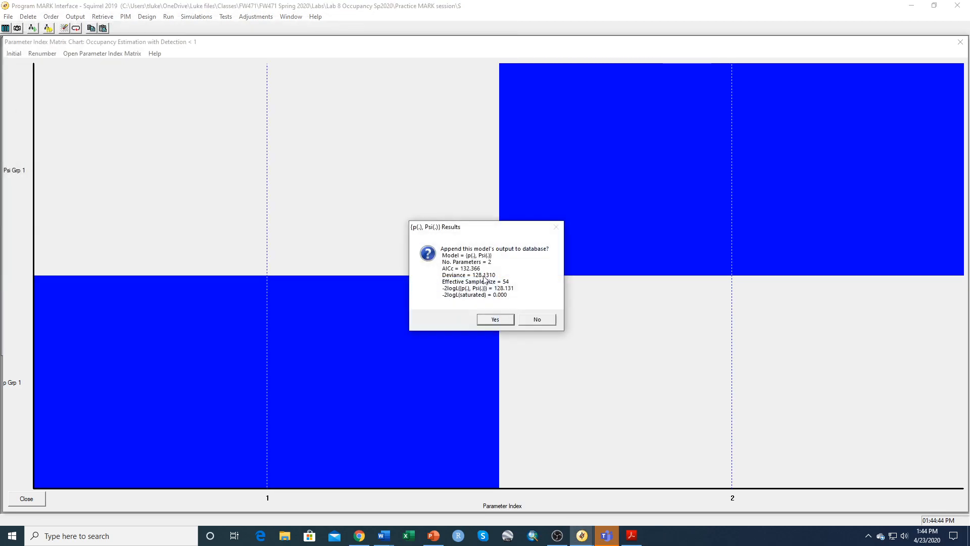
{"action": "left_click", "coordinate": [497, 318]}
{"action": "left_click", "coordinate": [960, 42]}
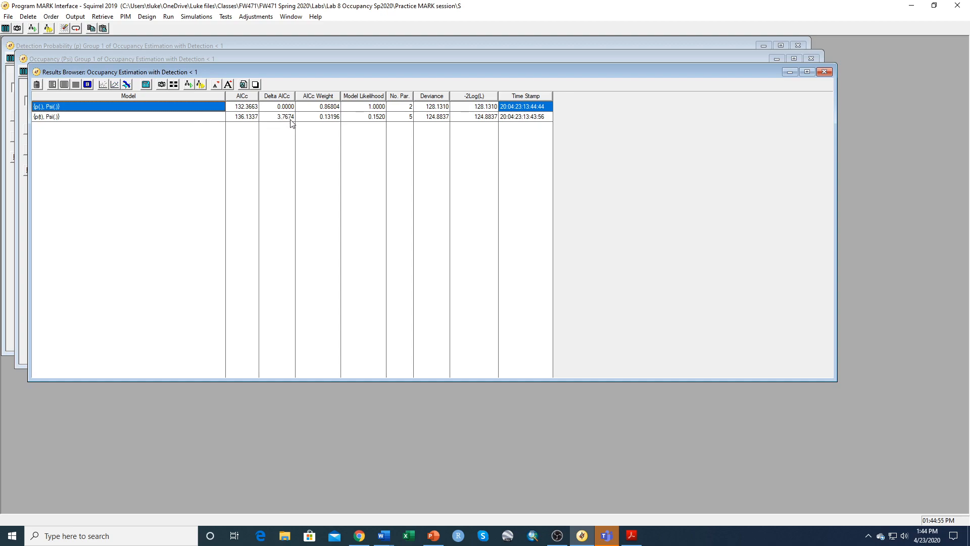
Step: Review the real parameter estimates of the p(t), Psi(.) model and the p(.), Psi(.) model from the results browser
{"action": "left_click", "coordinate": [77, 118]}
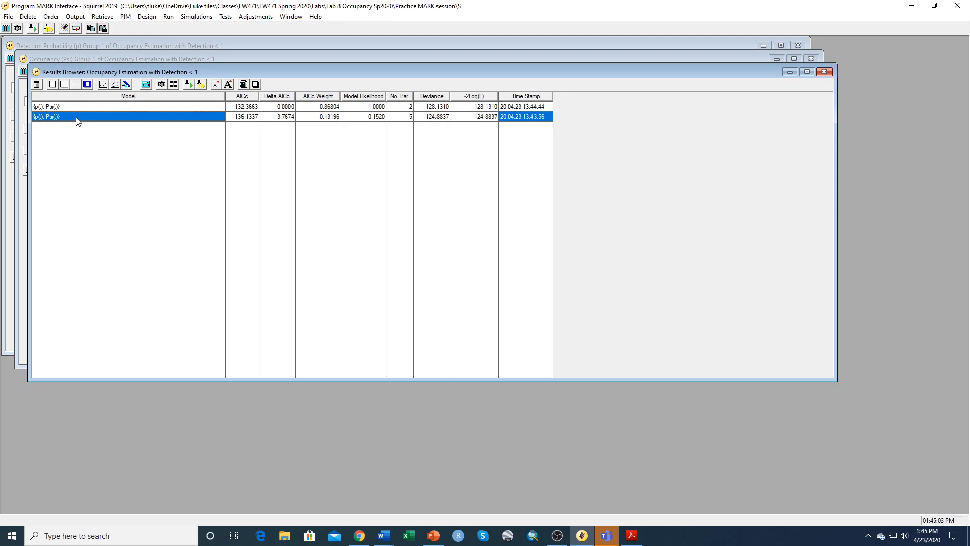
{"action": "left_click", "coordinate": [75, 85]}
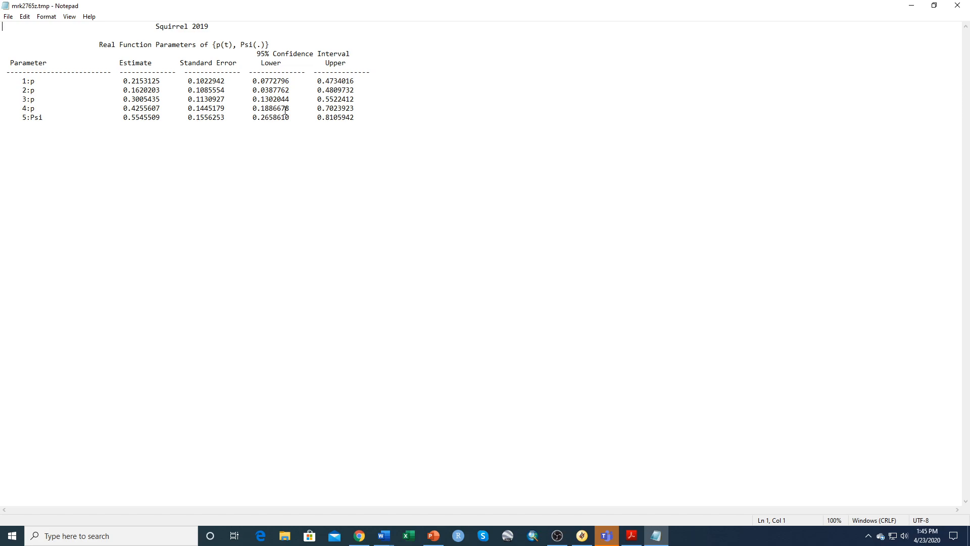
{"action": "left_click", "coordinate": [961, 11]}
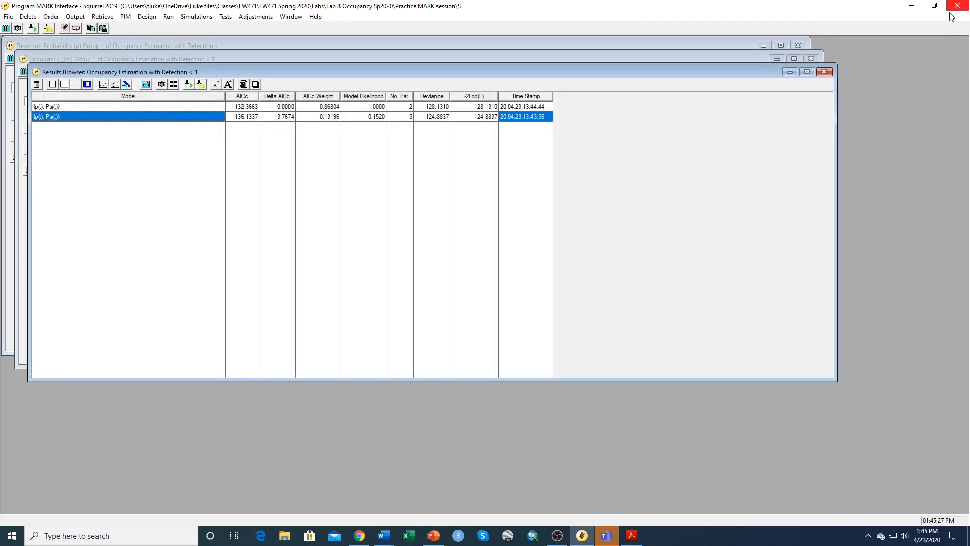
{"action": "left_click", "coordinate": [59, 108]}
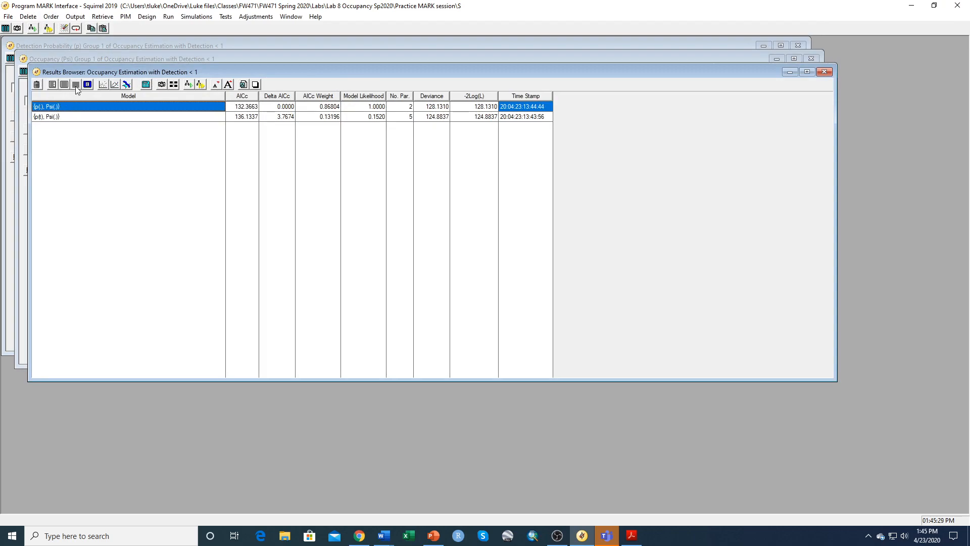
{"action": "left_click", "coordinate": [76, 86]}
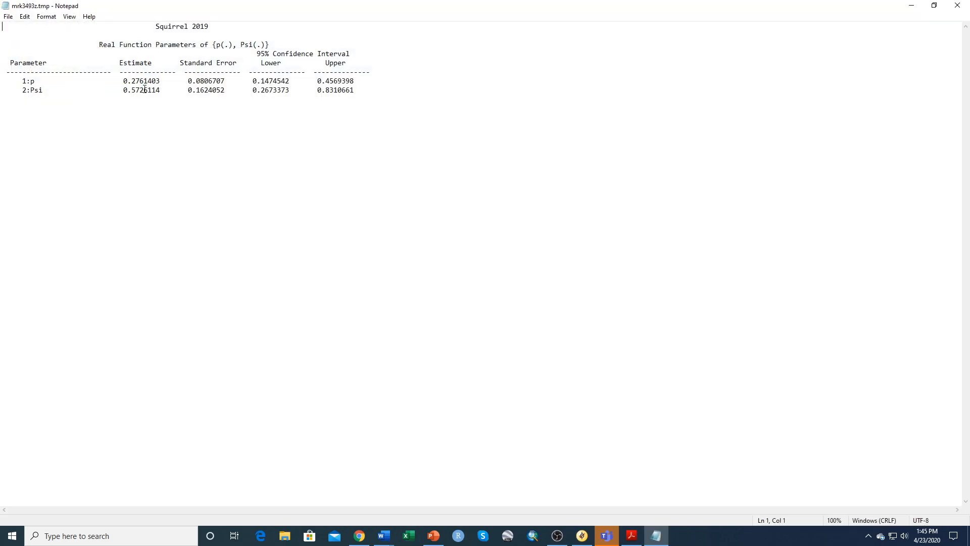
{"action": "left_click", "coordinate": [955, 7]}
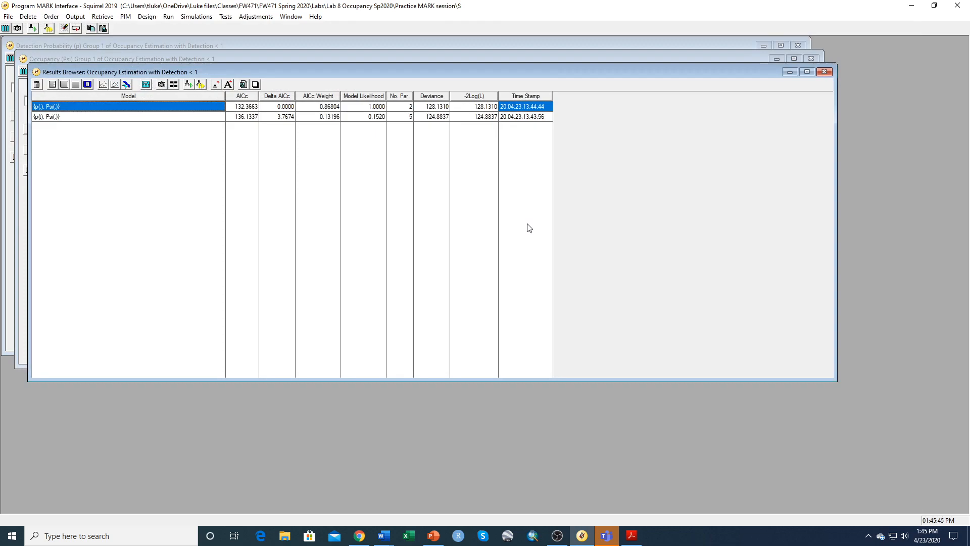
Step: In the parameter index chart, make detection probability p Group 1 time-varying and move the Psi block to parameter index 5
{"action": "left_click", "coordinate": [59, 119]}
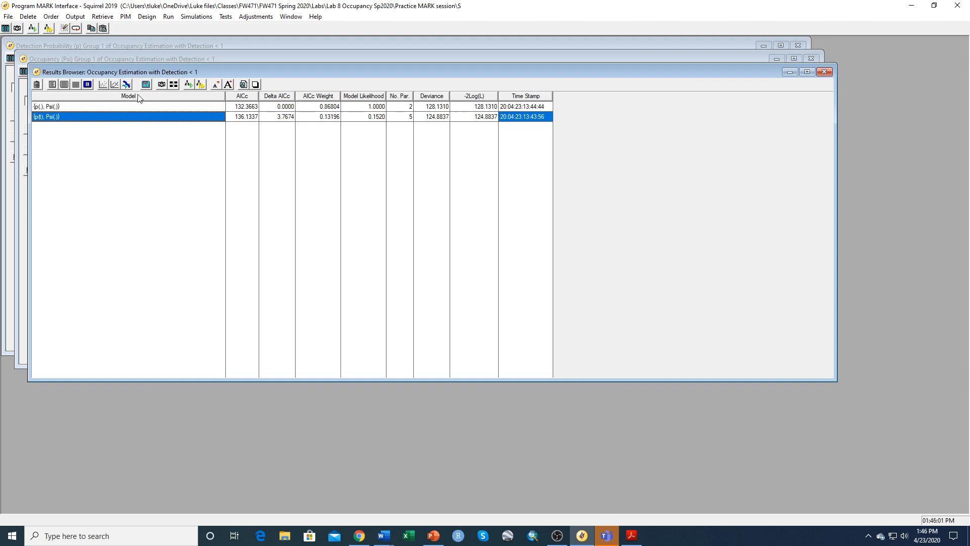
{"action": "left_click", "coordinate": [162, 85]}
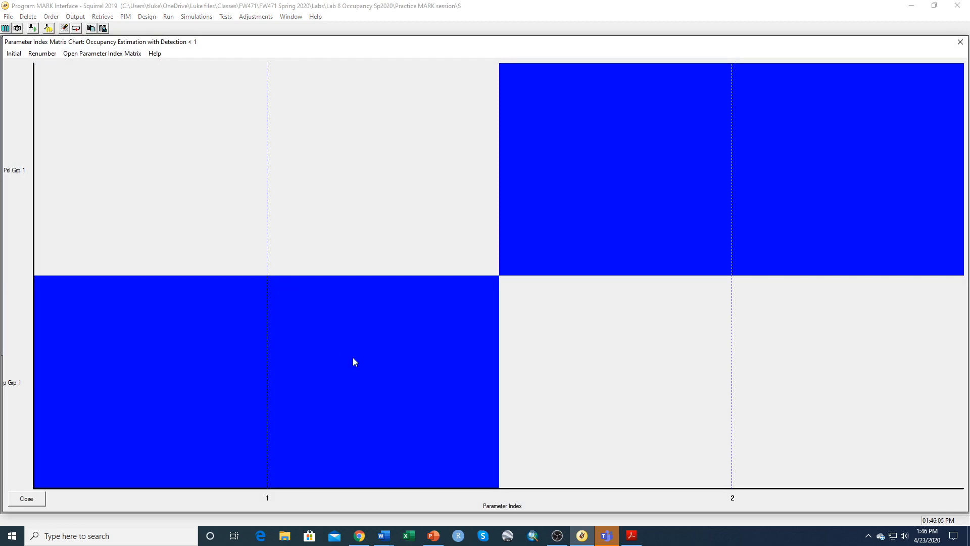
{"action": "right_click", "coordinate": [174, 381]}
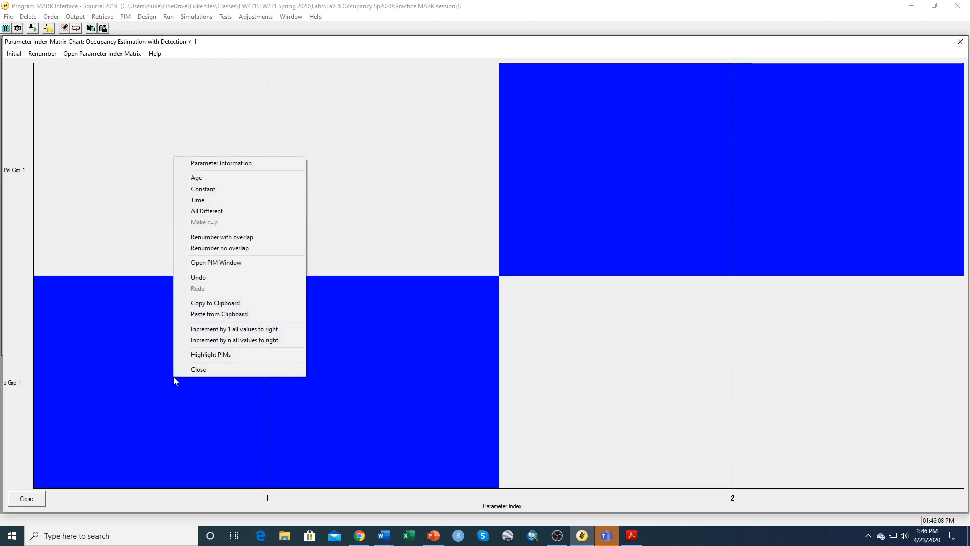
{"action": "left_click", "coordinate": [217, 200]}
{"action": "left_click_drag", "start_coordinate": [374, 188], "coordinate": [920, 171]}
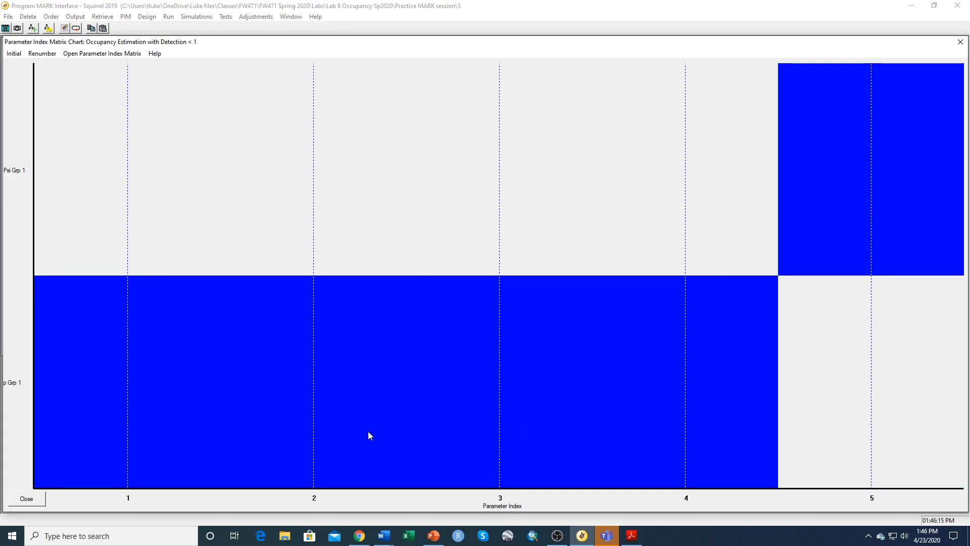
Step: Move the p blocks at indices 2 and 4 onto indices 1 and 3, and renumber the parameter indices with overlap
{"action": "left_click_drag", "start_coordinate": [350, 417], "coordinate": [316, 421]}
{"action": "left_click_drag", "start_coordinate": [337, 415], "coordinate": [144, 422]}
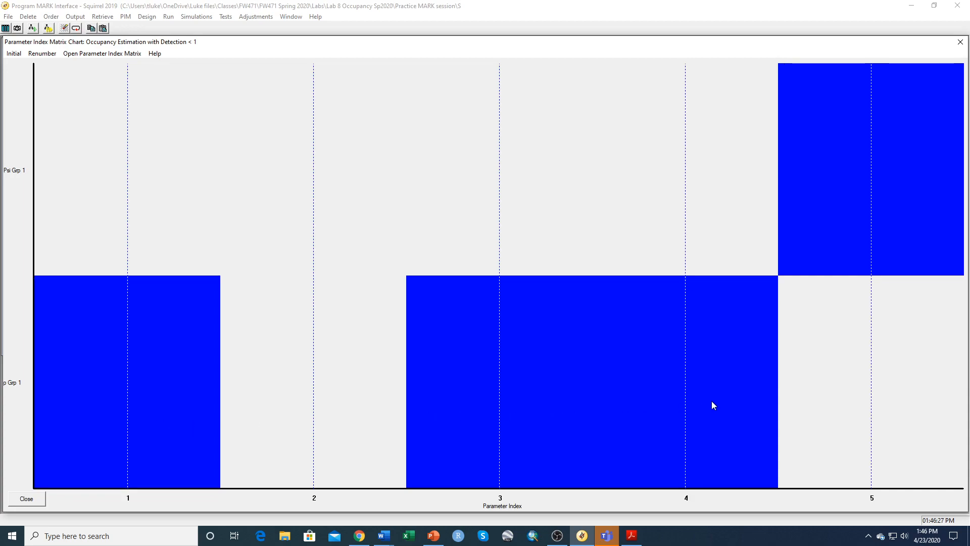
{"action": "left_click_drag", "start_coordinate": [711, 402], "coordinate": [526, 408]}
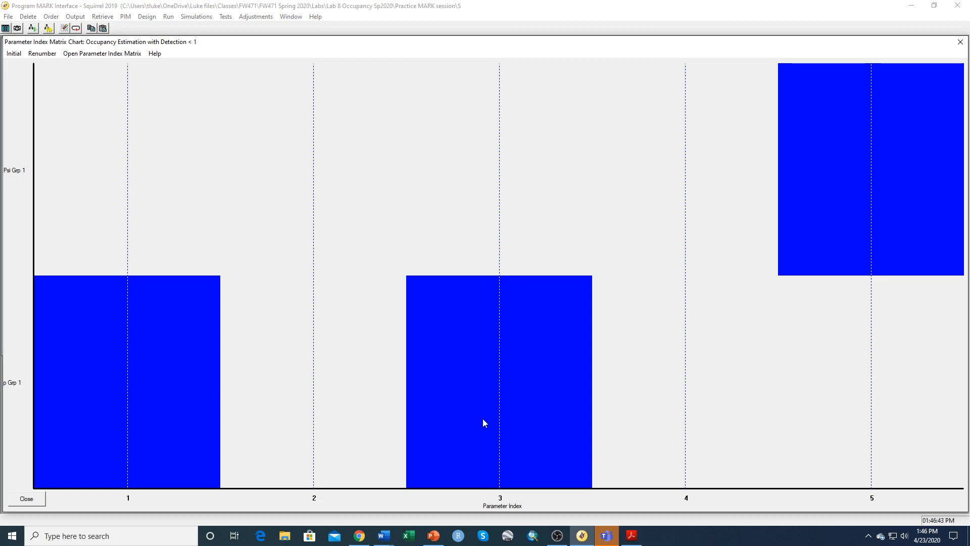
{"action": "left_click", "coordinate": [49, 54]}
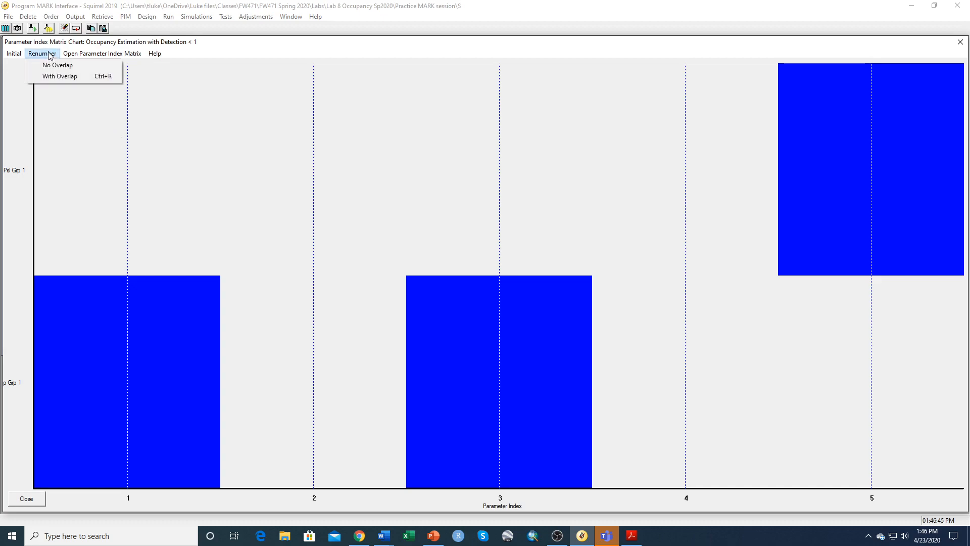
{"action": "left_click", "coordinate": [59, 78]}
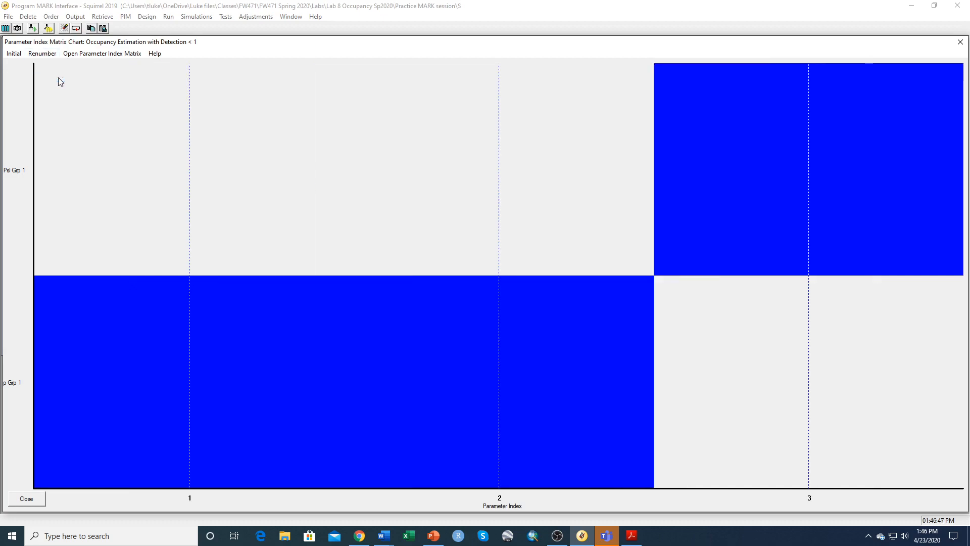
Step: Run the current model as p(day), Psi(.) with an identity design matrix, append its output to the database and close the chart
{"action": "left_click", "coordinate": [170, 18]}
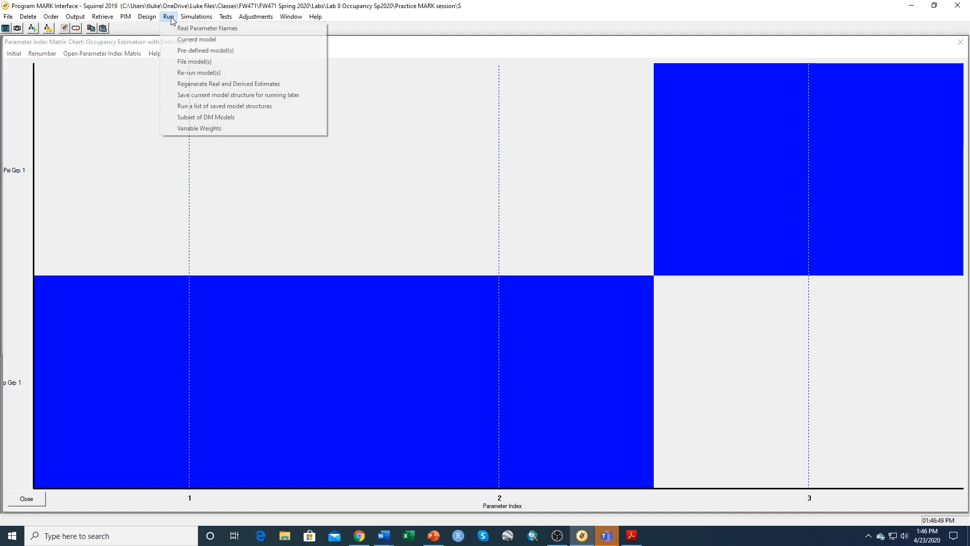
{"action": "left_click", "coordinate": [189, 40]}
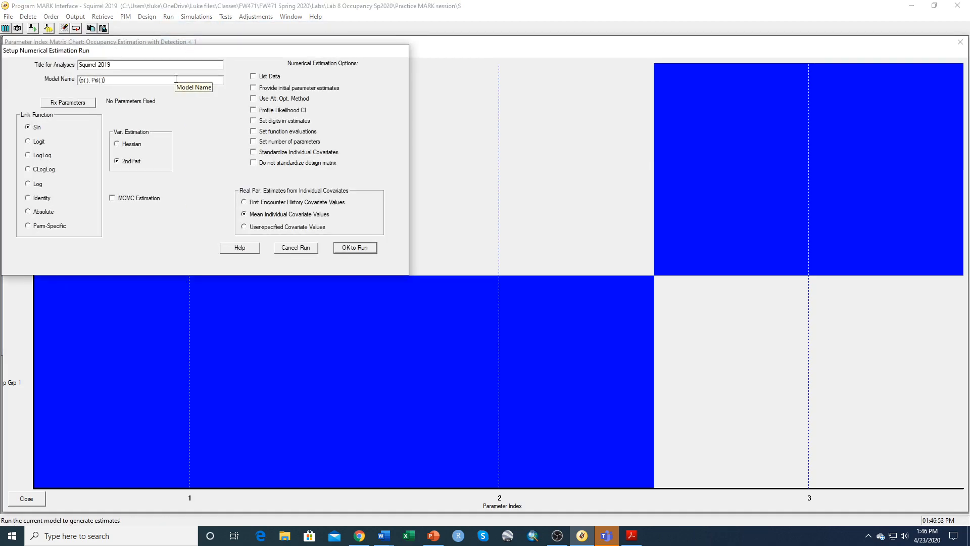
{"action": "left_click", "coordinate": [81, 81]}
{"action": "type", "text": "p"}
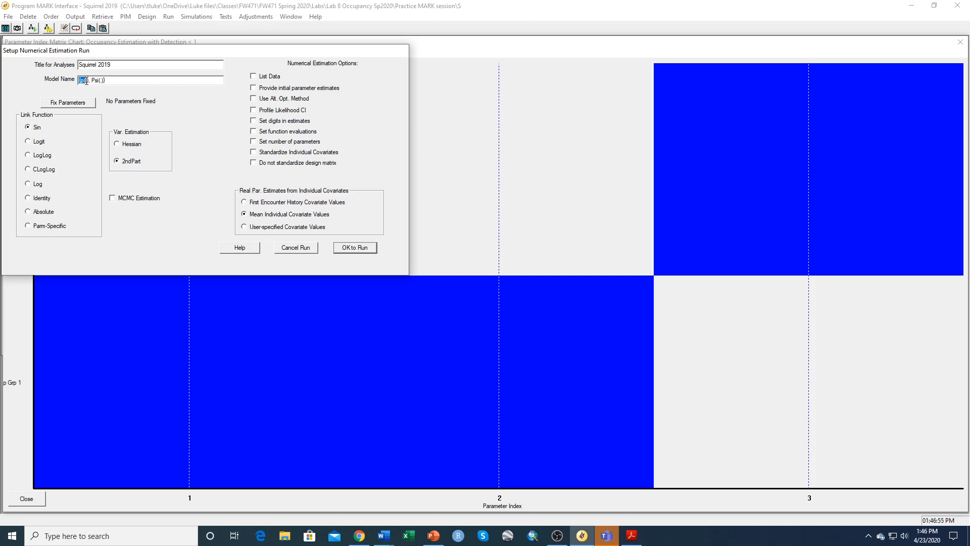
{"action": "key", "text": "Right"}
{"action": "key", "text": "Delete"}
{"action": "type", "text": "day"}
{"action": "left_click", "coordinate": [356, 250]}
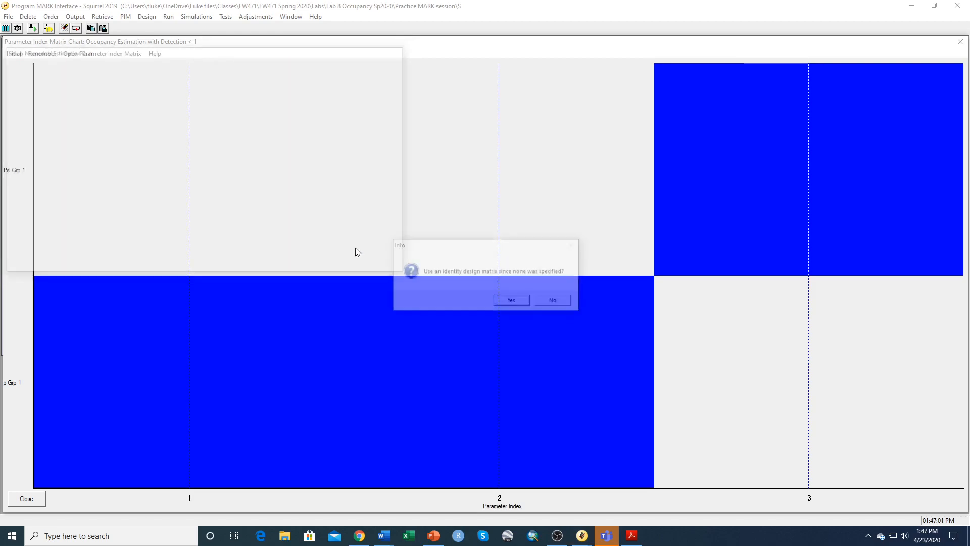
{"action": "left_click", "coordinate": [513, 303]}
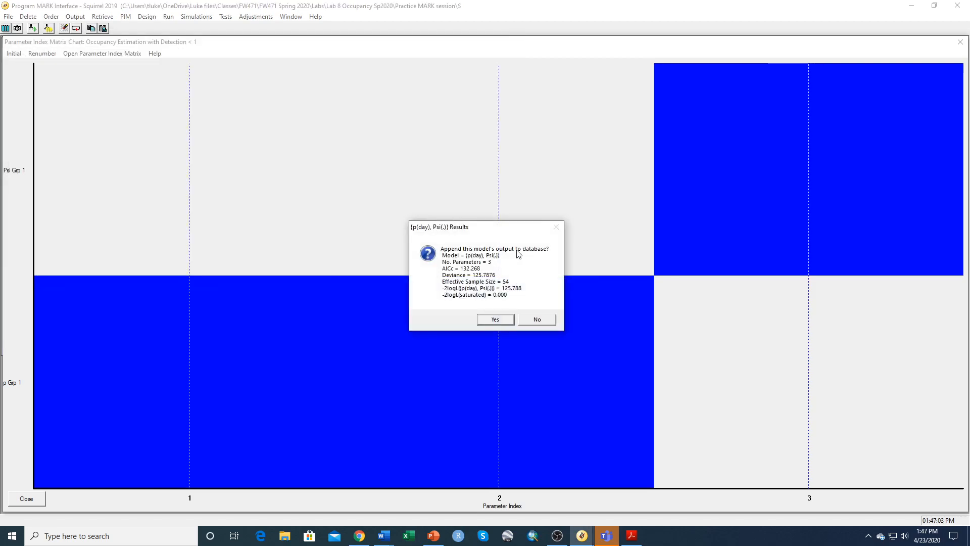
{"action": "left_click", "coordinate": [498, 318]}
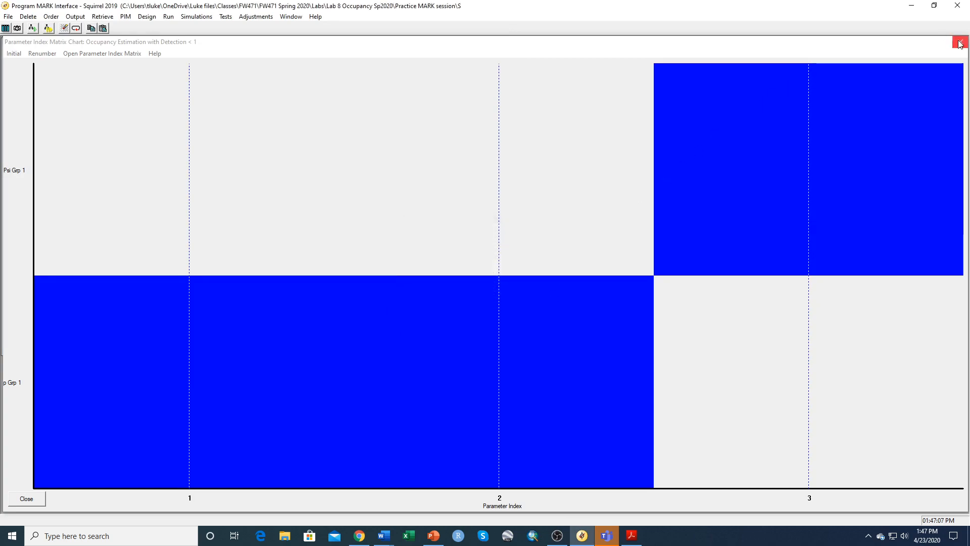
{"action": "left_click", "coordinate": [960, 42]}
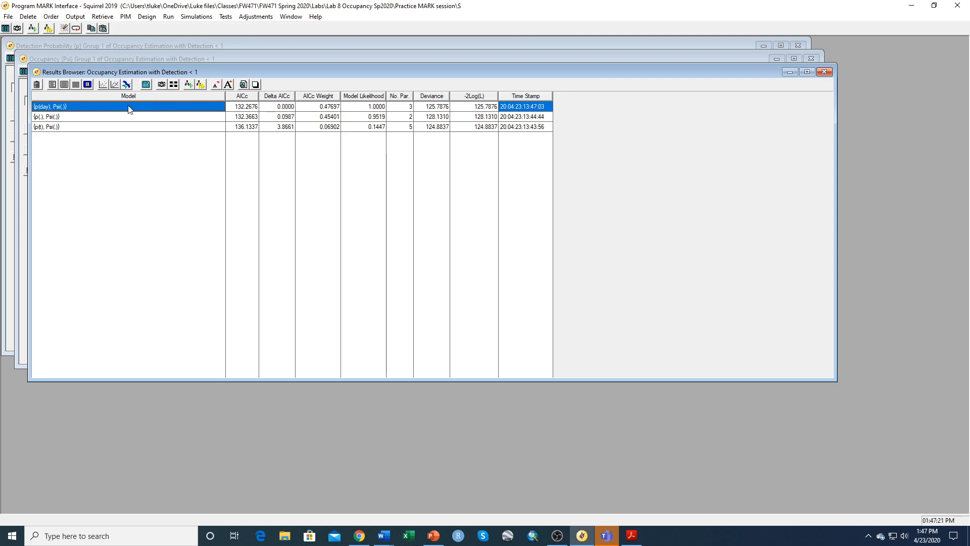
Step: Review the real parameter estimates of the p(day), Psi(.) model
{"action": "left_click", "coordinate": [76, 84]}
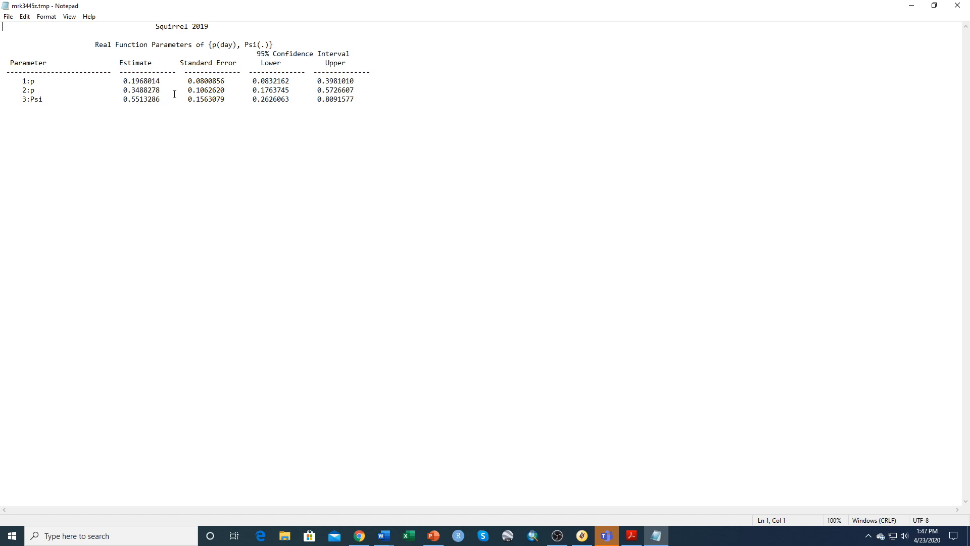
{"action": "left_click", "coordinate": [961, 10]}
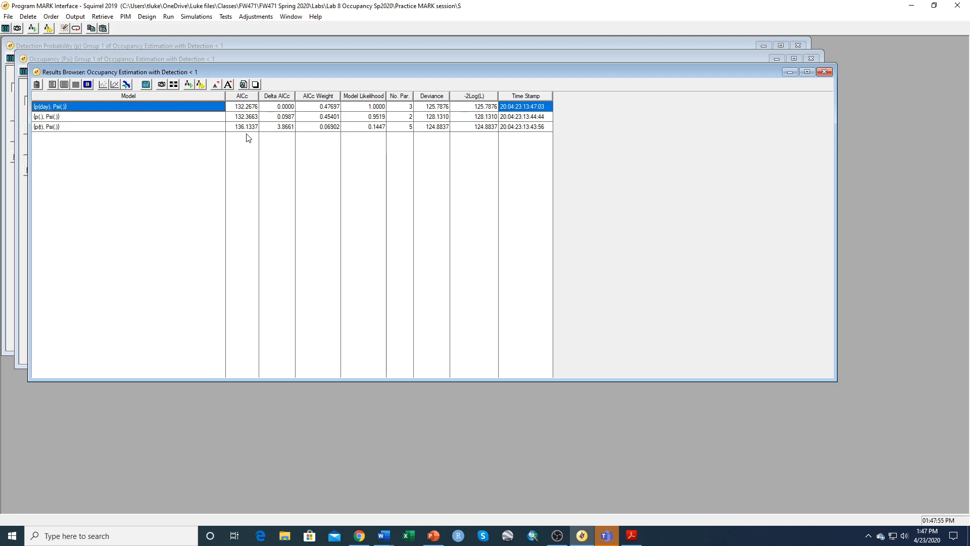
Step: Create a reduced design matrix with 4 covariate columns for the p(day), Psi(.) model and maximize its window
{"action": "left_click", "coordinate": [152, 18]}
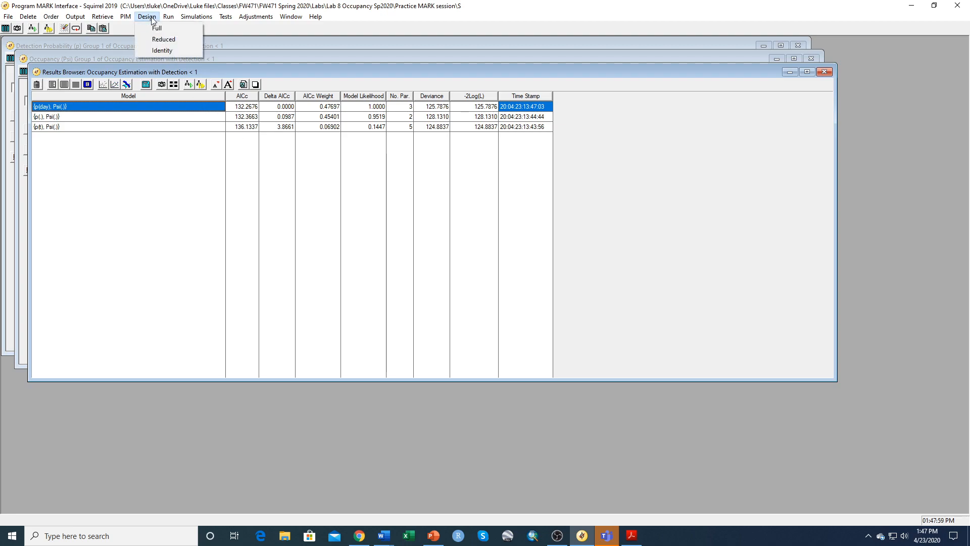
{"action": "left_click", "coordinate": [156, 41]}
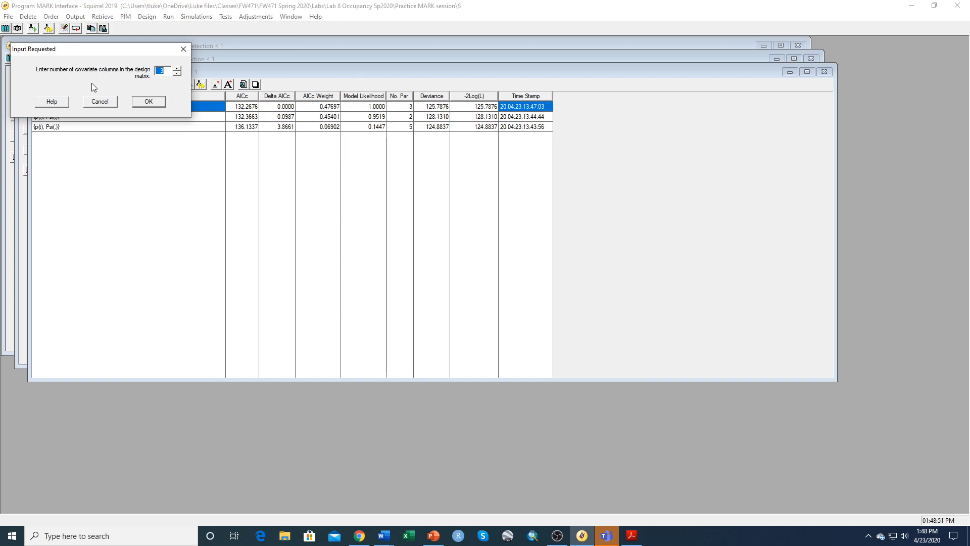
{"action": "left_click", "coordinate": [177, 70]}
{"action": "left_click", "coordinate": [148, 102]}
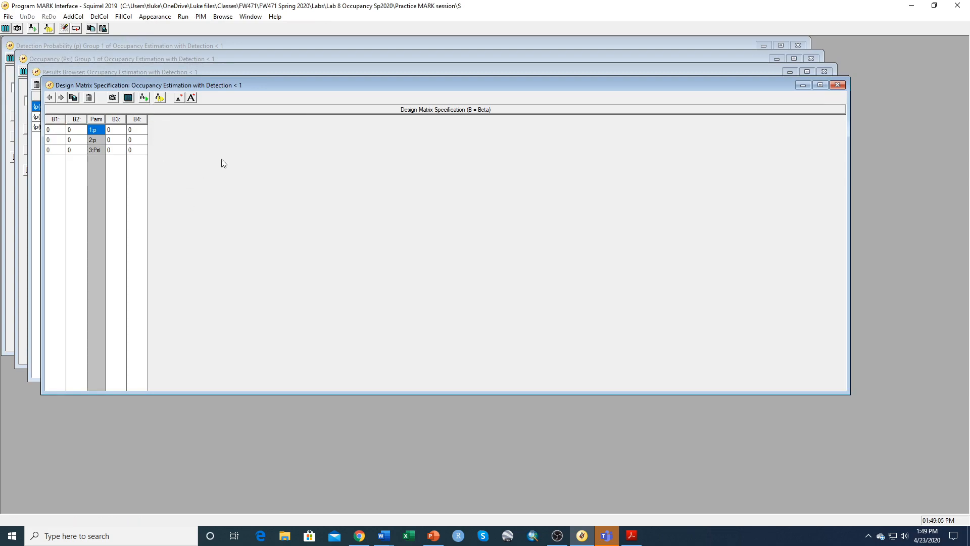
{"action": "left_click", "coordinate": [821, 85]}
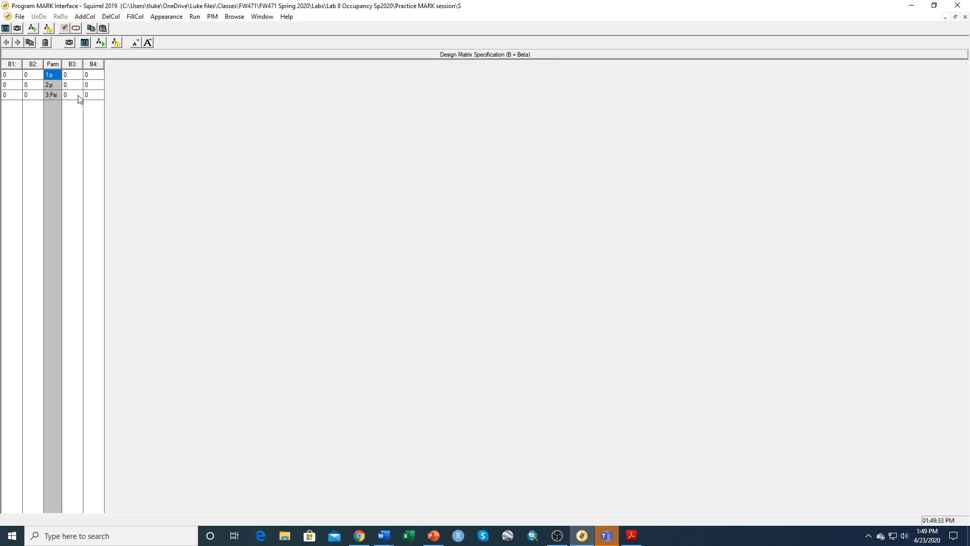
Step: In the design matrix, enter 1 in column B1 for both p rows and 1 in column B2 for the second p row
{"action": "left_click", "coordinate": [15, 77]}
{"action": "type", "text": "1"}
{"action": "key", "text": "Down"}
{"action": "type", "text": "1"}
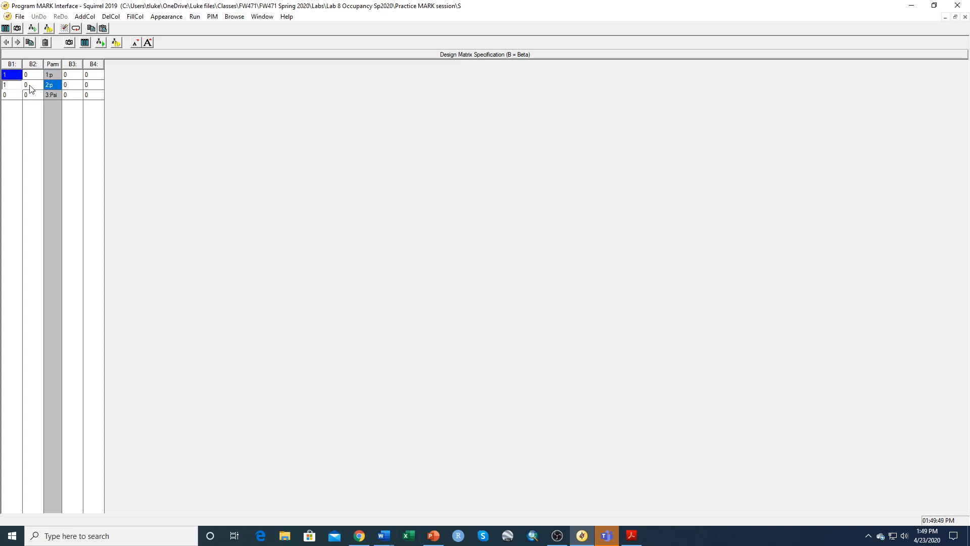
{"action": "left_click", "coordinate": [30, 89]}
{"action": "type", "text": "1"}
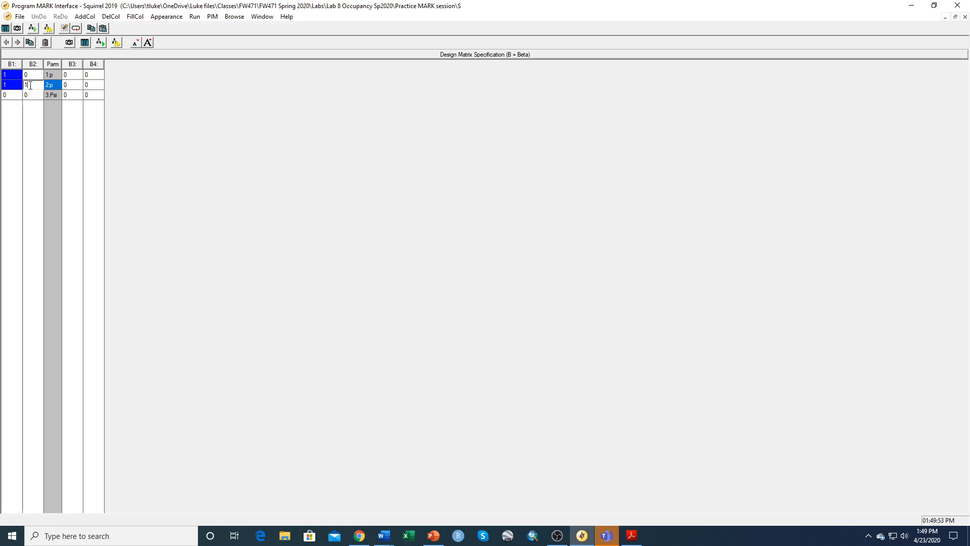
Step: In the design matrix's Psi row, enter 1 in column B3 and the individual covariate Closed_tr in column B4
{"action": "key", "text": "Return"}
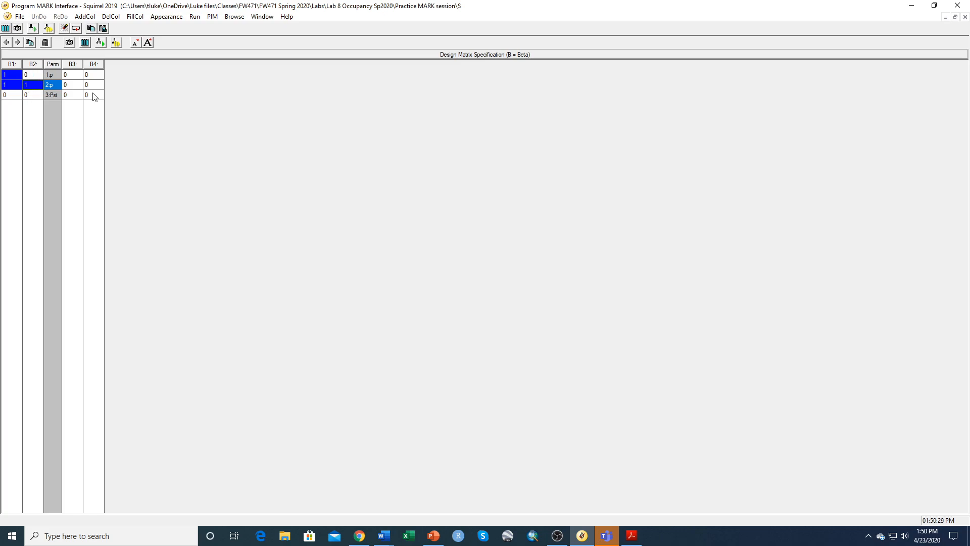
{"action": "left_click", "coordinate": [73, 96]}
{"action": "type", "text": "1"}
{"action": "left_click", "coordinate": [96, 99]}
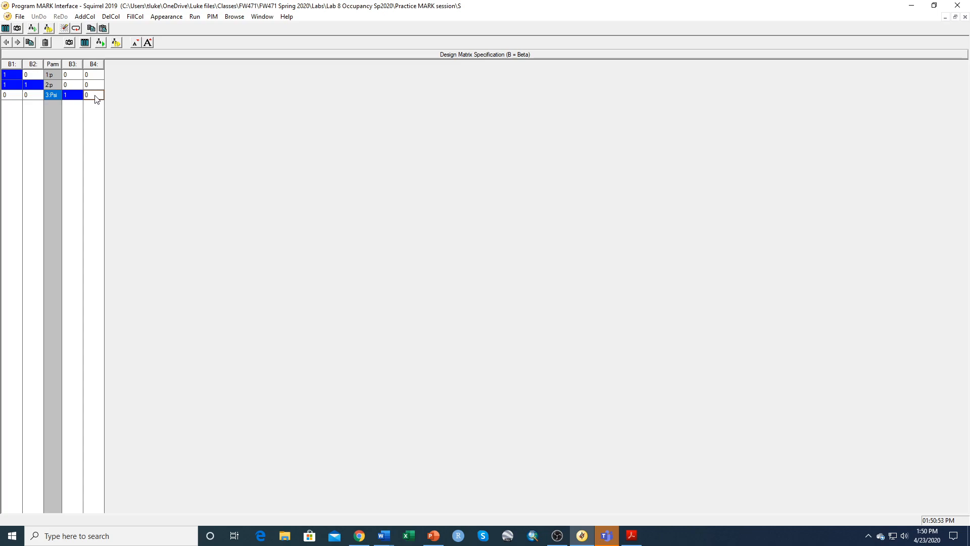
{"action": "right_click", "coordinate": [97, 99]}
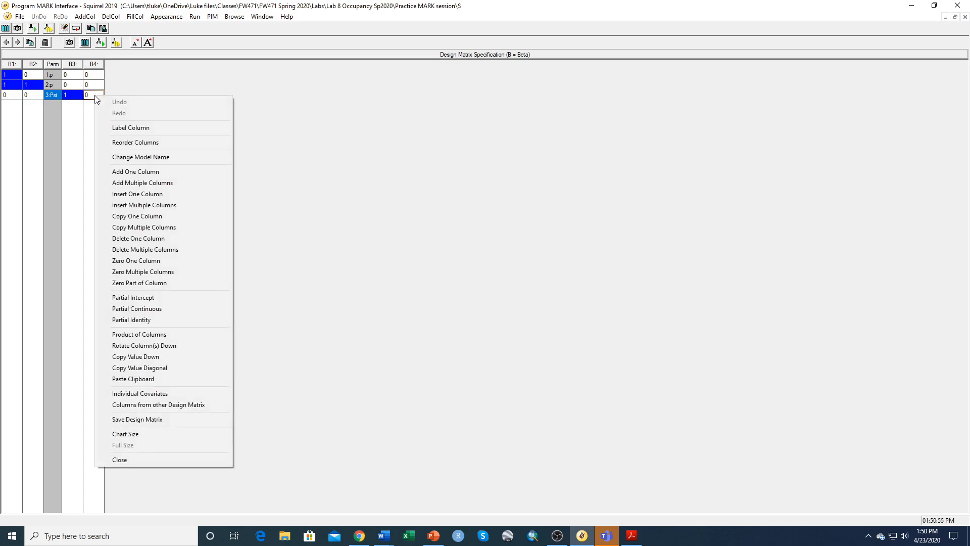
{"action": "left_click", "coordinate": [140, 395]}
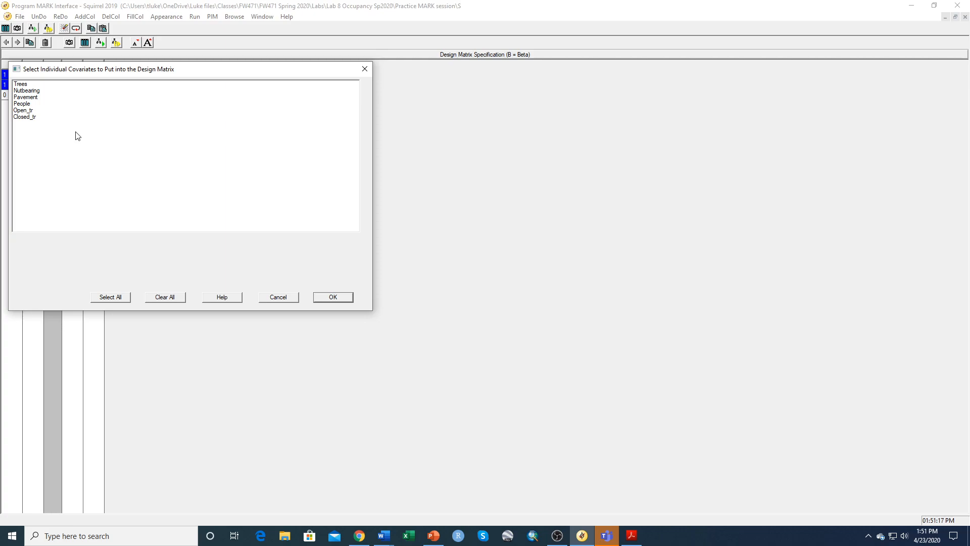
{"action": "left_click", "coordinate": [30, 117]}
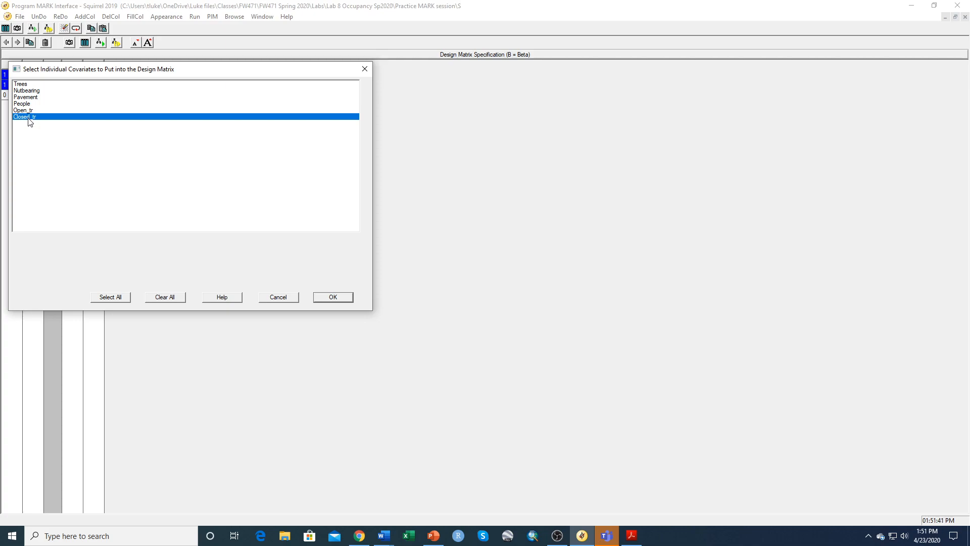
{"action": "left_click", "coordinate": [333, 297]}
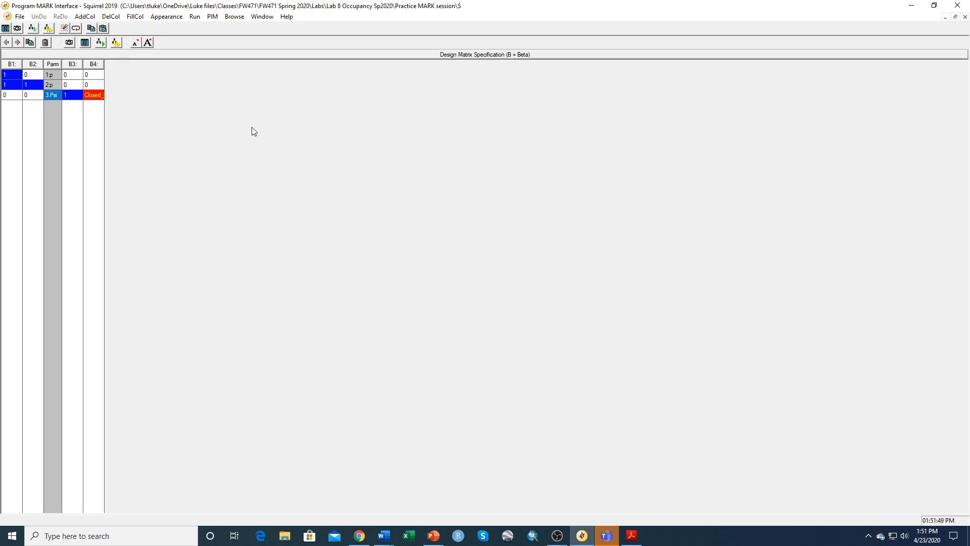
Step: Run the design-matrix model under the name {p(day), Psi(Closed)} and append its output to the database
{"action": "left_click", "coordinate": [200, 18]}
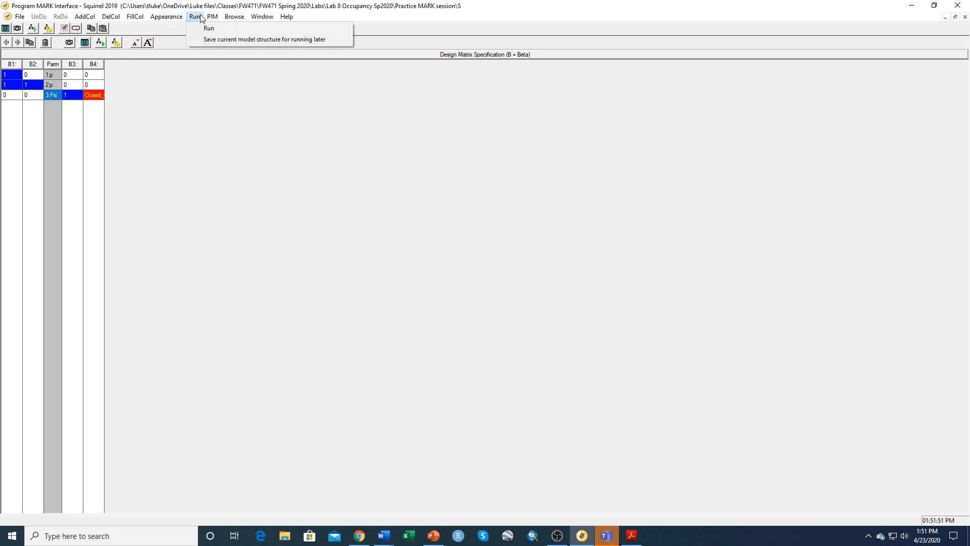
{"action": "left_click", "coordinate": [205, 29]}
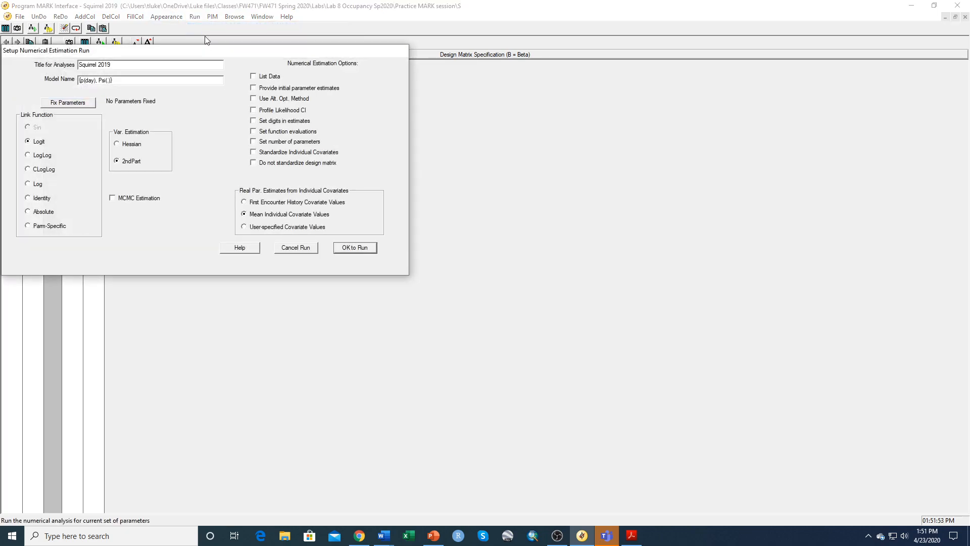
{"action": "left_click", "coordinate": [109, 80]}
{"action": "left_click", "coordinate": [110, 81]}
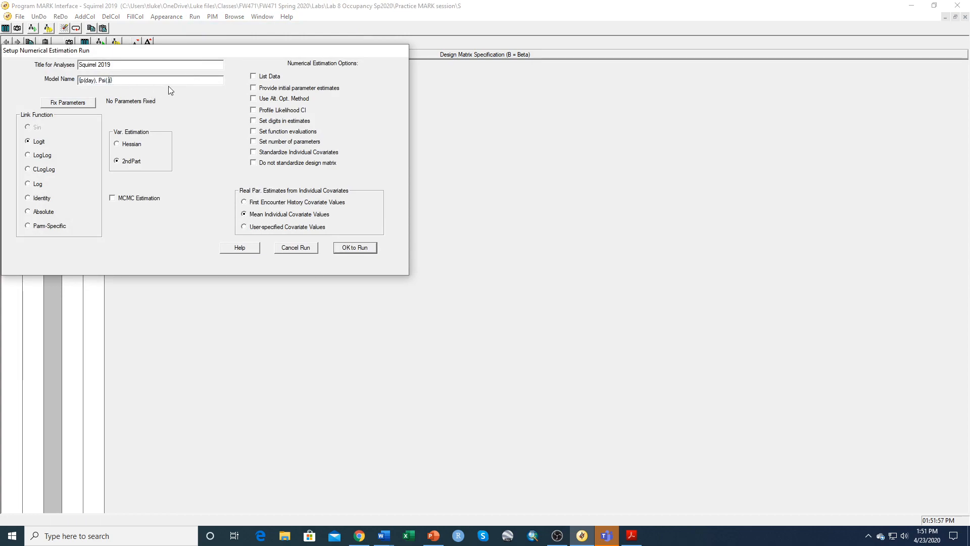
{"action": "key", "text": "BackSpace"}
{"action": "type", "text": "Closed"}
{"action": "left_click", "coordinate": [355, 248]}
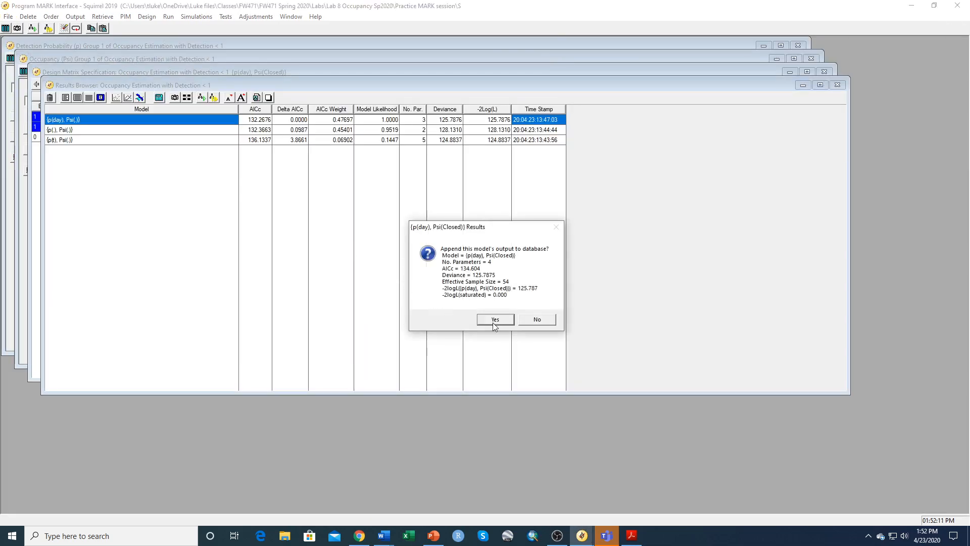
{"action": "left_click", "coordinate": [494, 321]}
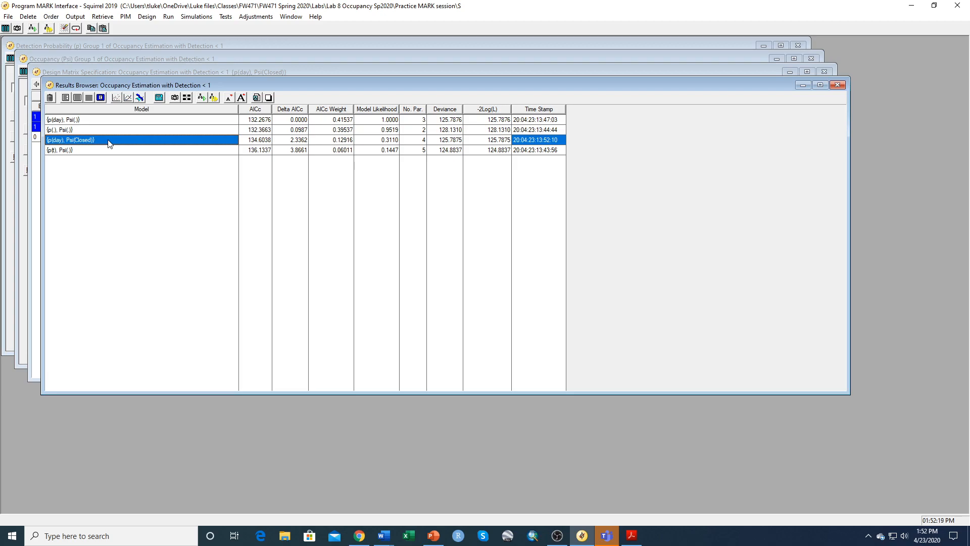
Step: Review the real parameter estimates and covariate values of the p(day), Psi(Closed) model, and close the report
{"action": "left_click", "coordinate": [90, 98]}
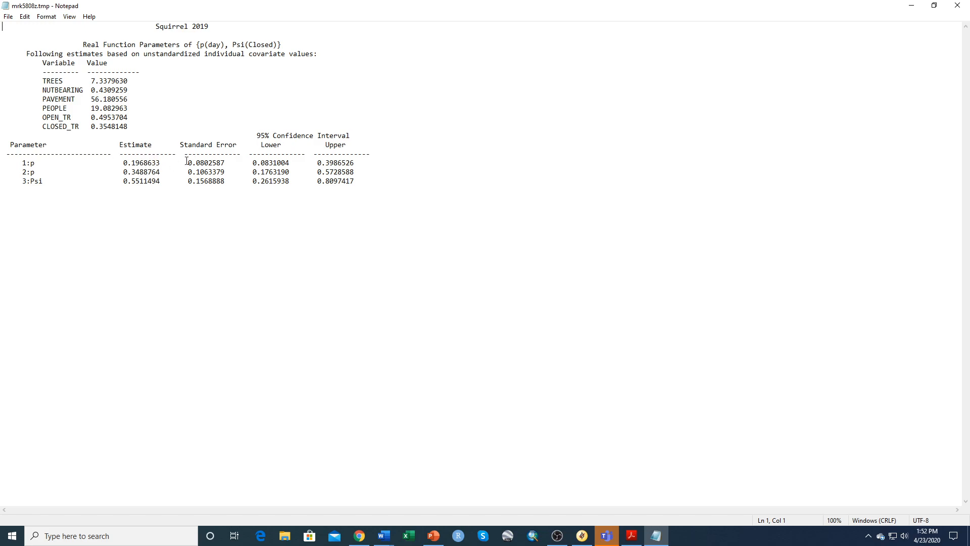
{"action": "left_click_drag", "start_coordinate": [120, 160], "coordinate": [163, 175]}
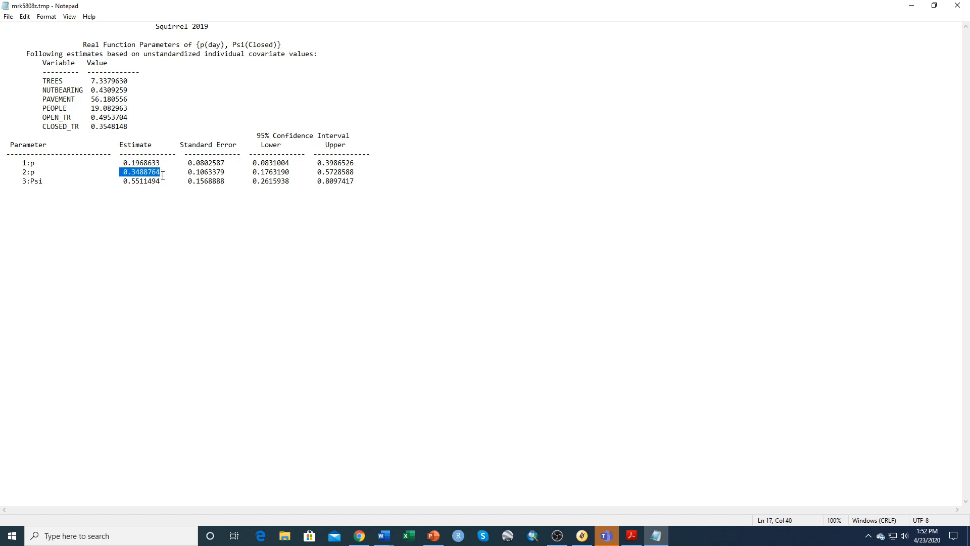
{"action": "left_click", "coordinate": [110, 182]}
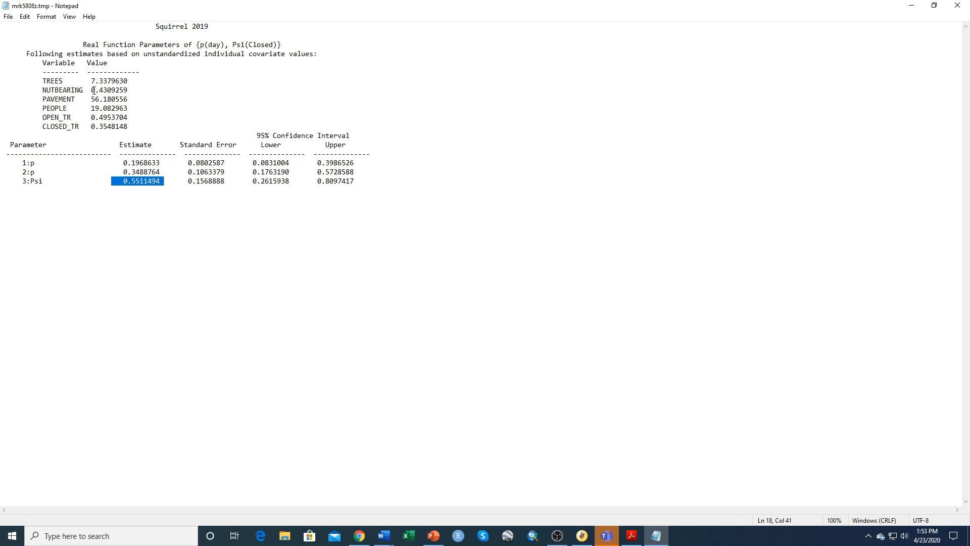
{"action": "left_click_drag", "start_coordinate": [91, 80], "coordinate": [136, 125]}
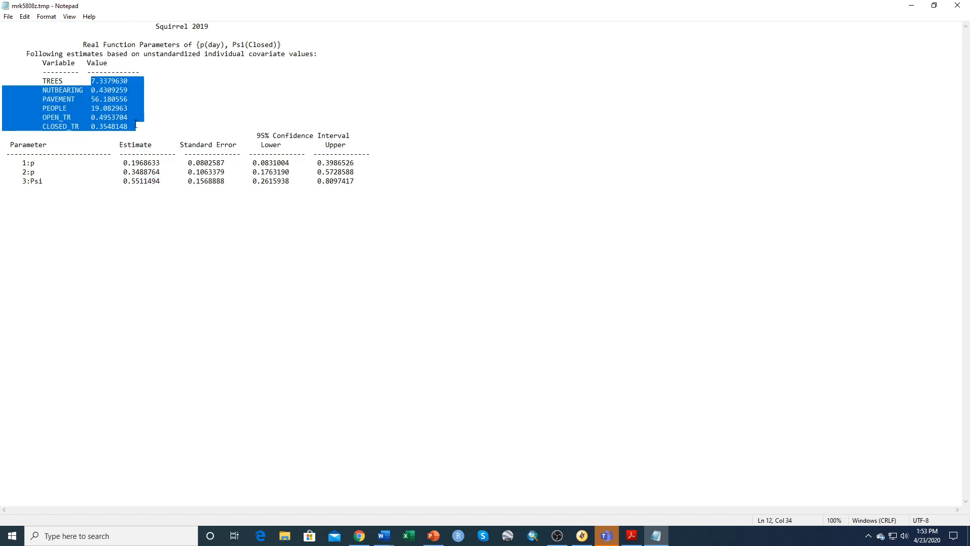
{"action": "left_click_drag", "start_coordinate": [40, 77], "coordinate": [139, 128]}
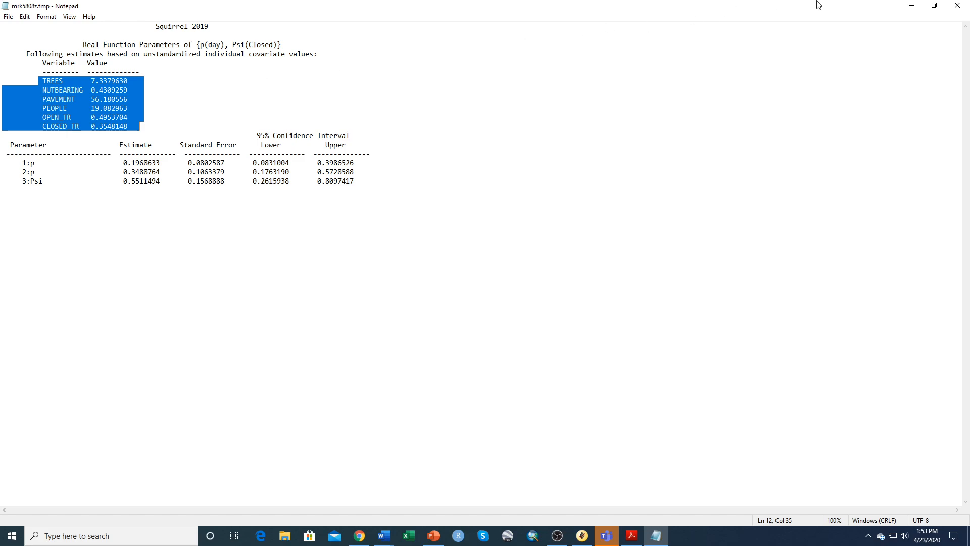
{"action": "left_click", "coordinate": [957, 7]}
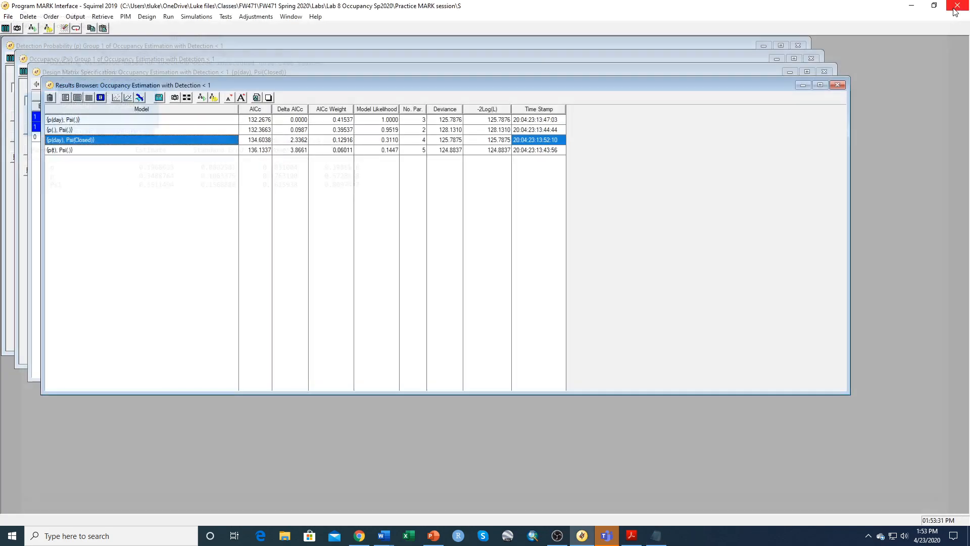
Step: Examine the beta estimates of the p(day), Psi(Closed) model, including the Closed_tr slope and its confidence interval, and close the report
{"action": "left_click", "coordinate": [77, 98]}
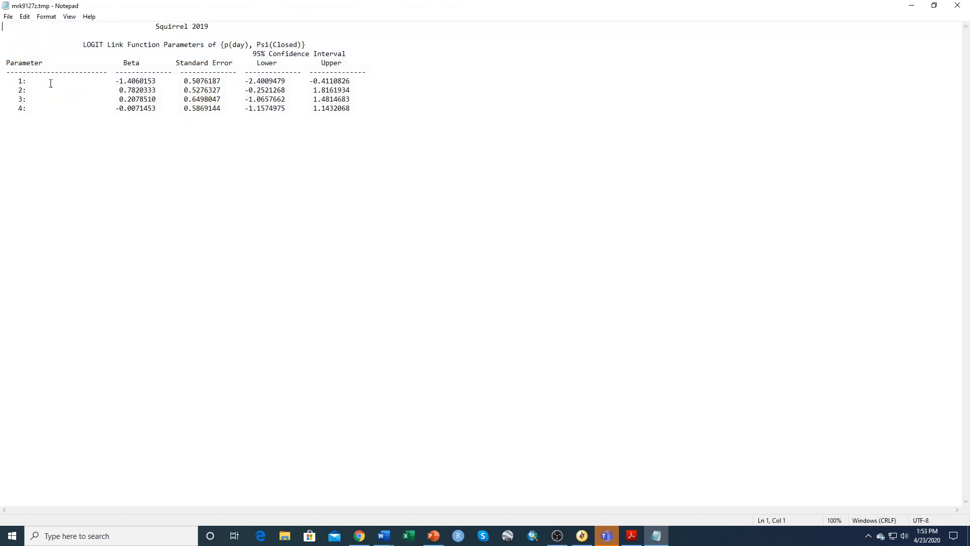
{"action": "left_click_drag", "start_coordinate": [112, 81], "coordinate": [160, 84]}
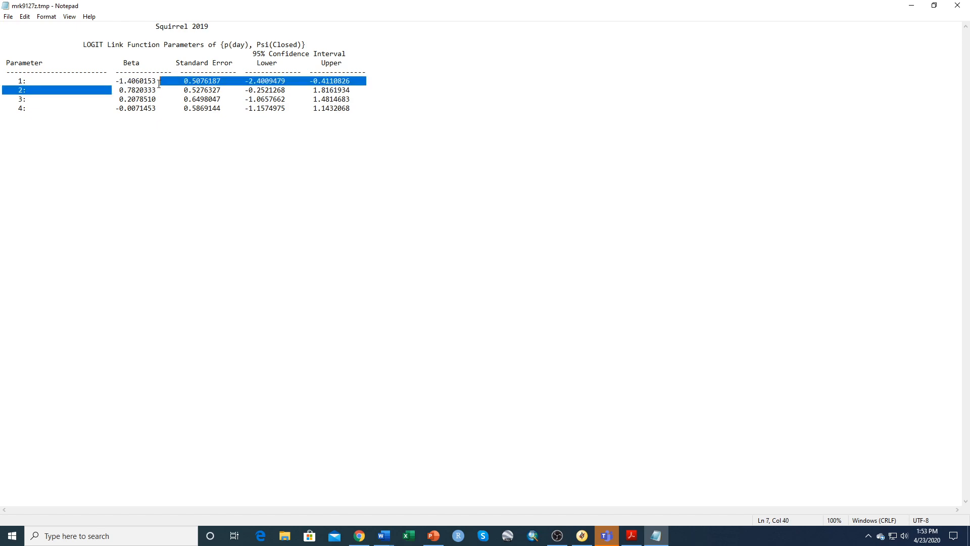
{"action": "left_click", "coordinate": [116, 81]}
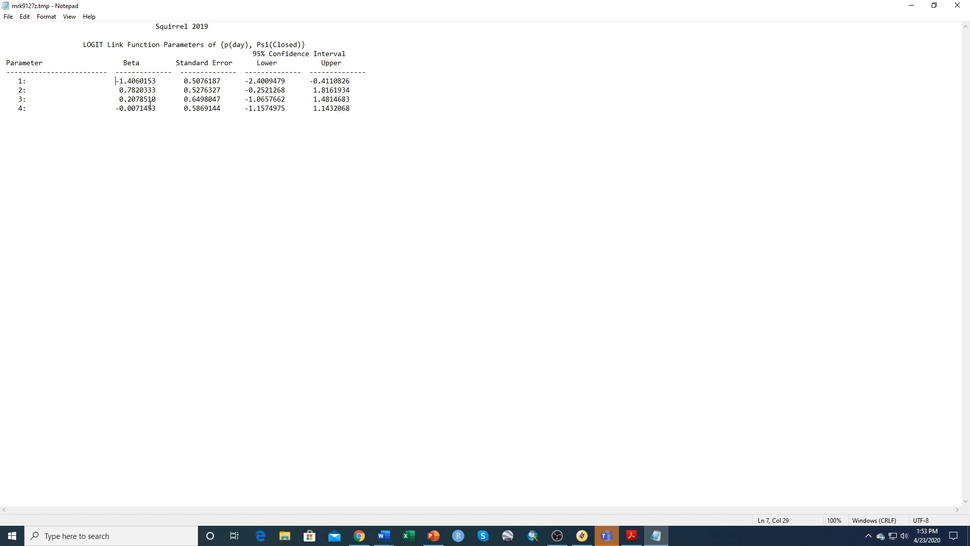
{"action": "left_click_drag", "start_coordinate": [115, 98], "coordinate": [164, 100]}
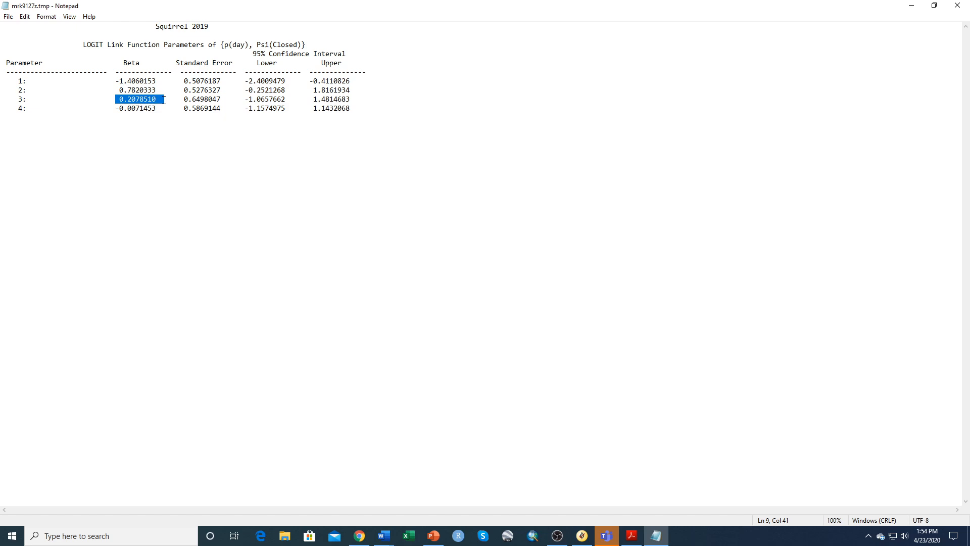
{"action": "left_click_drag", "start_coordinate": [111, 108], "coordinate": [158, 109]}
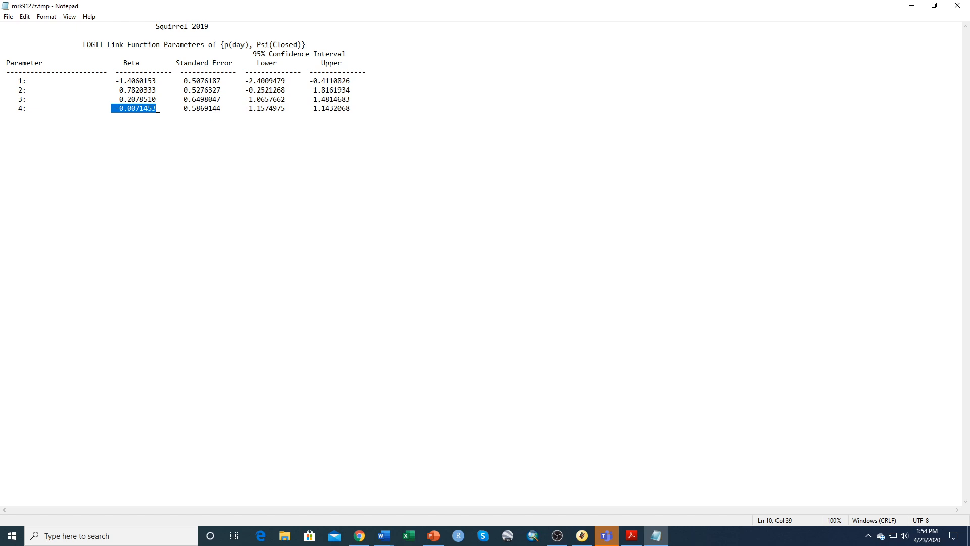
{"action": "left_click", "coordinate": [136, 109]}
{"action": "left_click_drag", "start_coordinate": [157, 109], "coordinate": [115, 109]}
{"action": "left_click", "coordinate": [197, 108]}
{"action": "left_click_drag", "start_coordinate": [246, 108], "coordinate": [353, 110]}
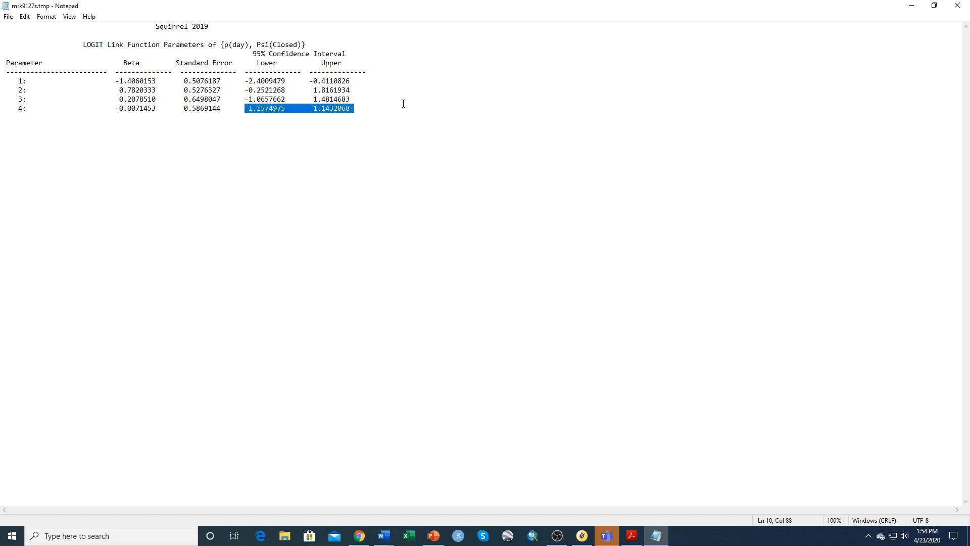
{"action": "left_click", "coordinate": [963, 6]}
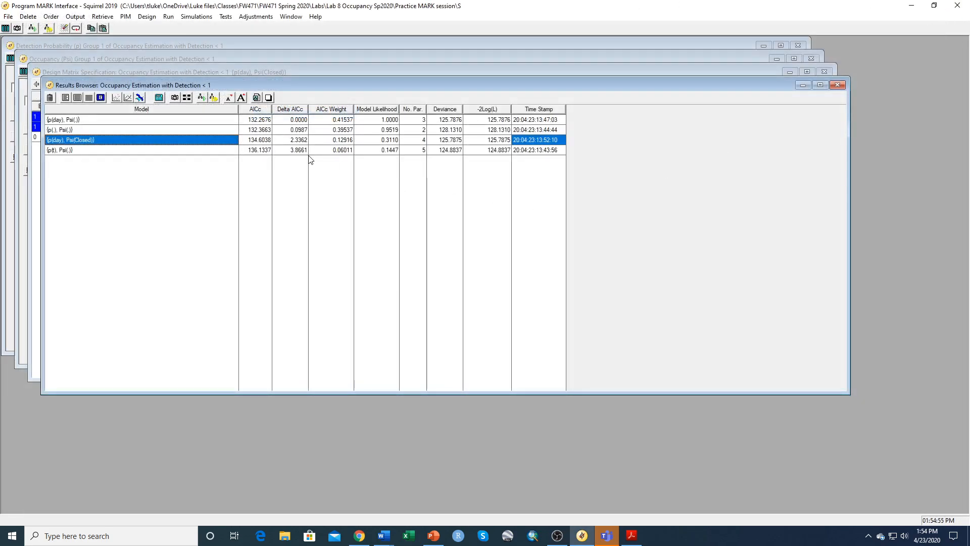
Step: Plot the Psi estimate of the p(day), Psi(Closed) model against the Closed_tr covariate over the range 0 to 5.5
{"action": "left_click", "coordinate": [140, 98]}
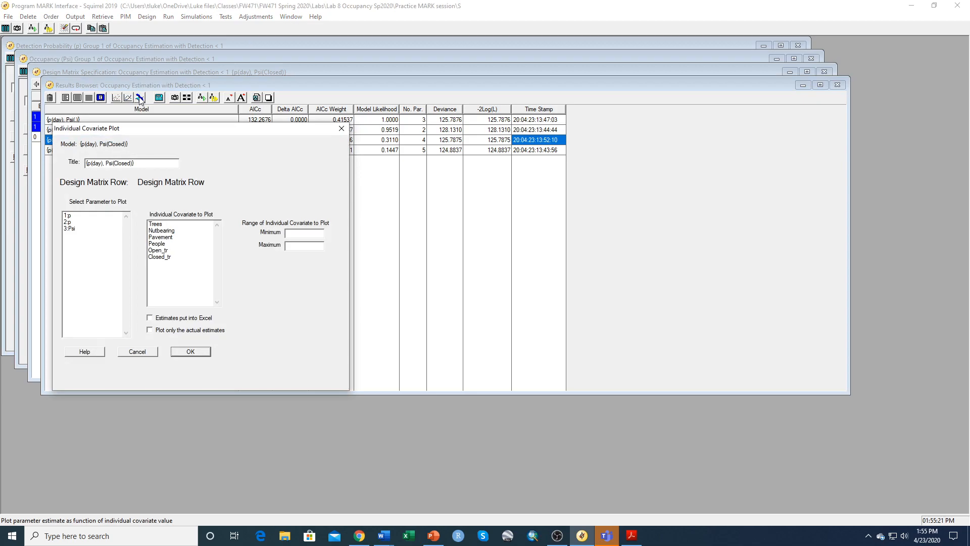
{"action": "left_click", "coordinate": [71, 228]}
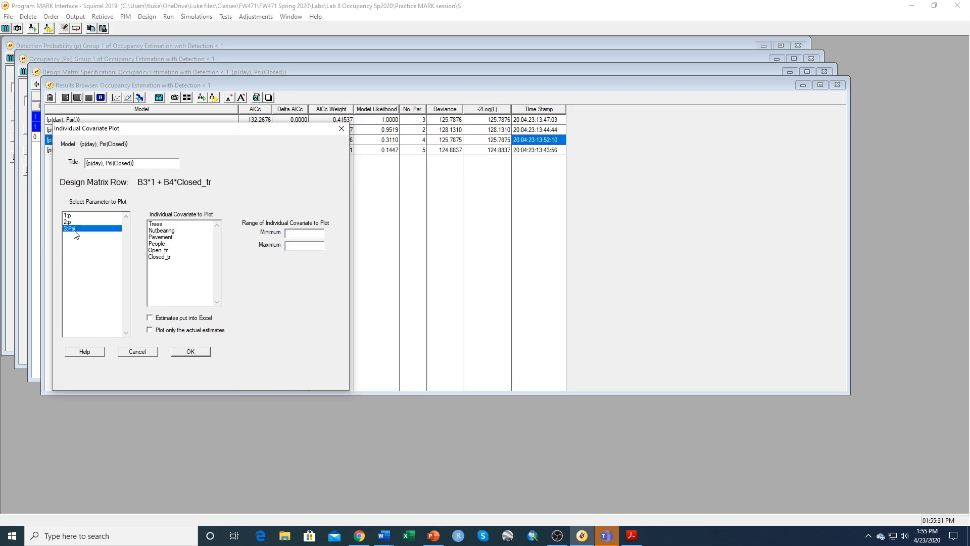
{"action": "left_click", "coordinate": [161, 257]}
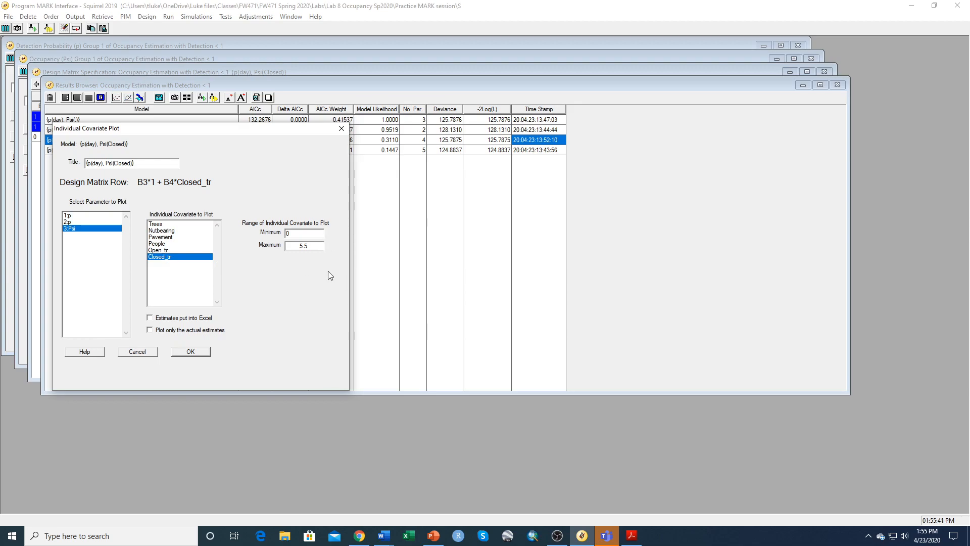
{"action": "left_click", "coordinate": [191, 352]}
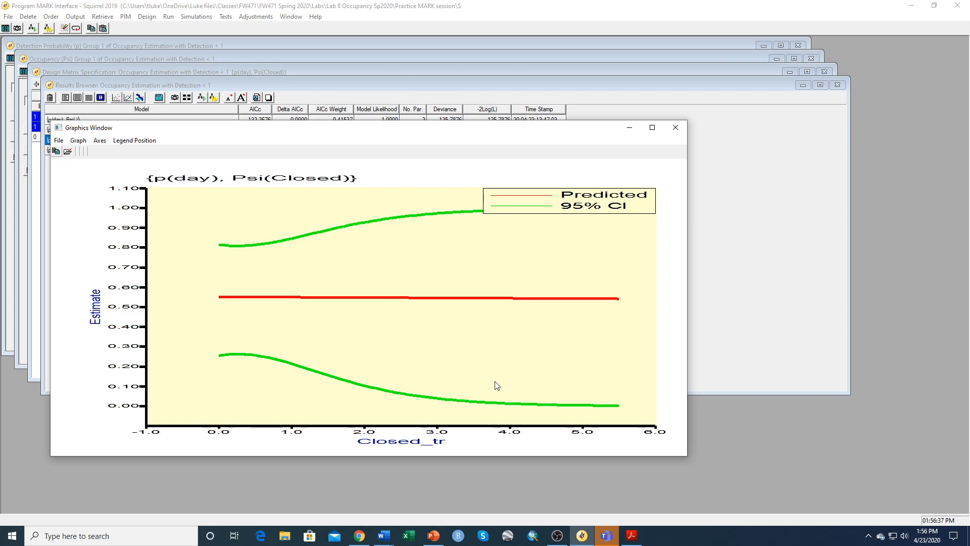
Step: Save the covariate plot as a JPG named Psi_v_closed_tr in the Practice MARK session folder
{"action": "left_click", "coordinate": [58, 142]}
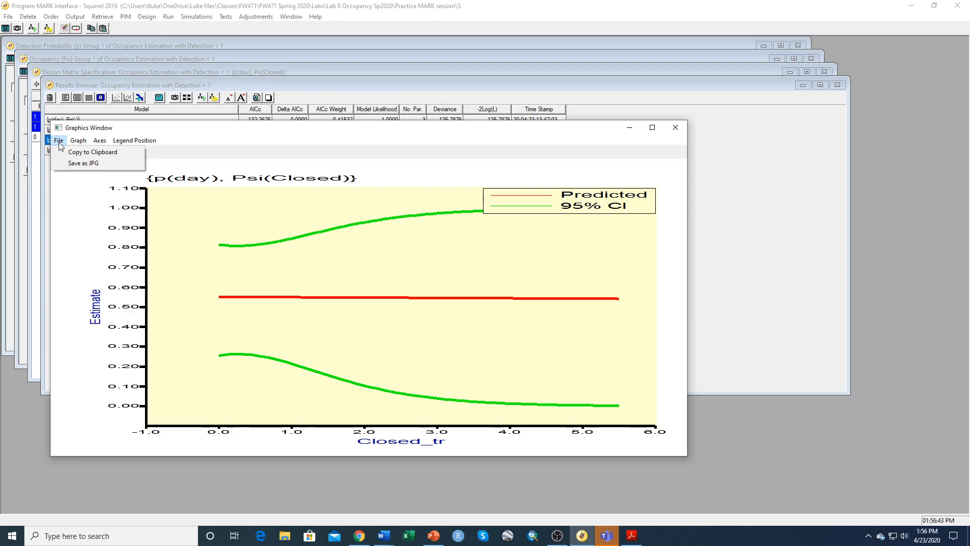
{"action": "left_click", "coordinate": [71, 163]}
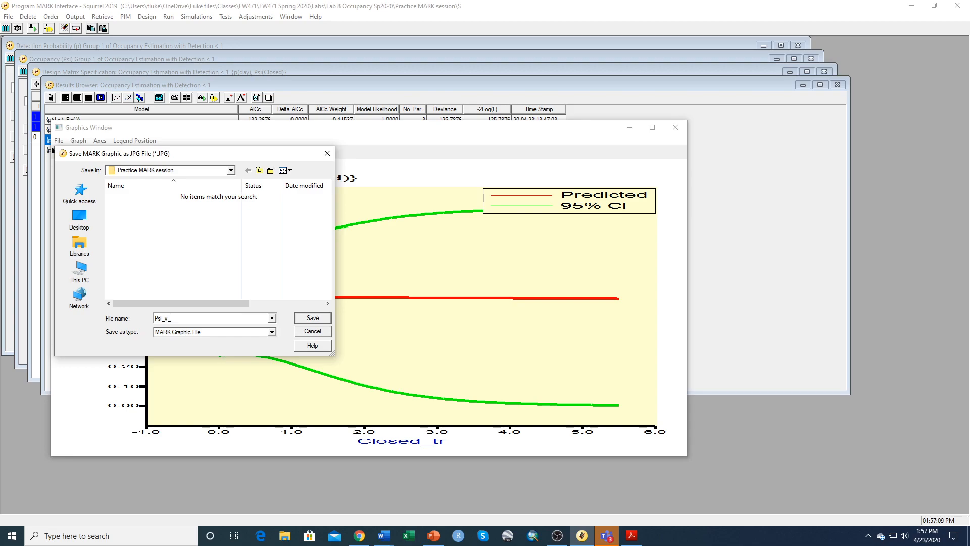
{"action": "type", "text": "closed_tr"}
{"action": "left_click", "coordinate": [315, 318]}
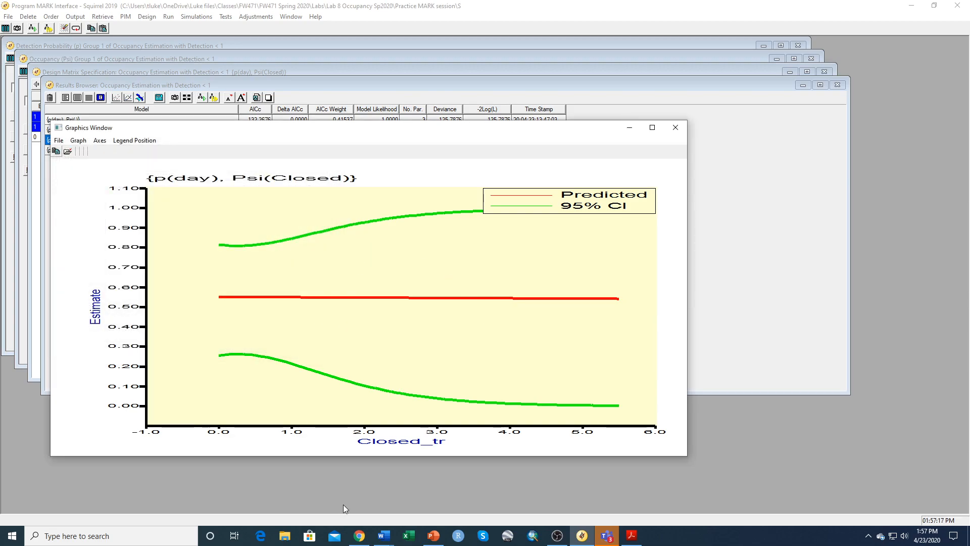
Step: Switch to File Explorer and open the Psi_v_closed_tr image from the Practice MARK session folder to check it
{"action": "left_click", "coordinate": [281, 540]}
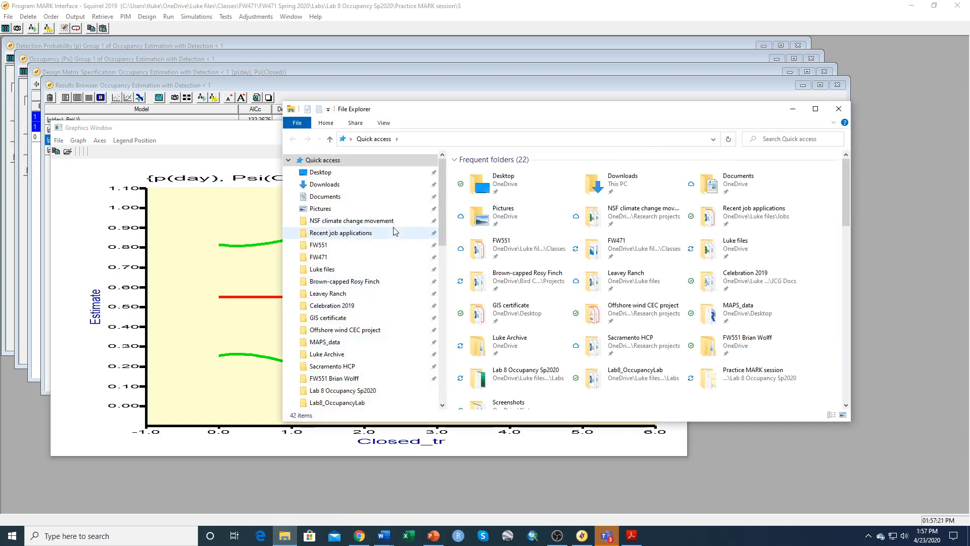
{"action": "left_click_drag", "start_coordinate": [439, 197], "coordinate": [443, 244]}
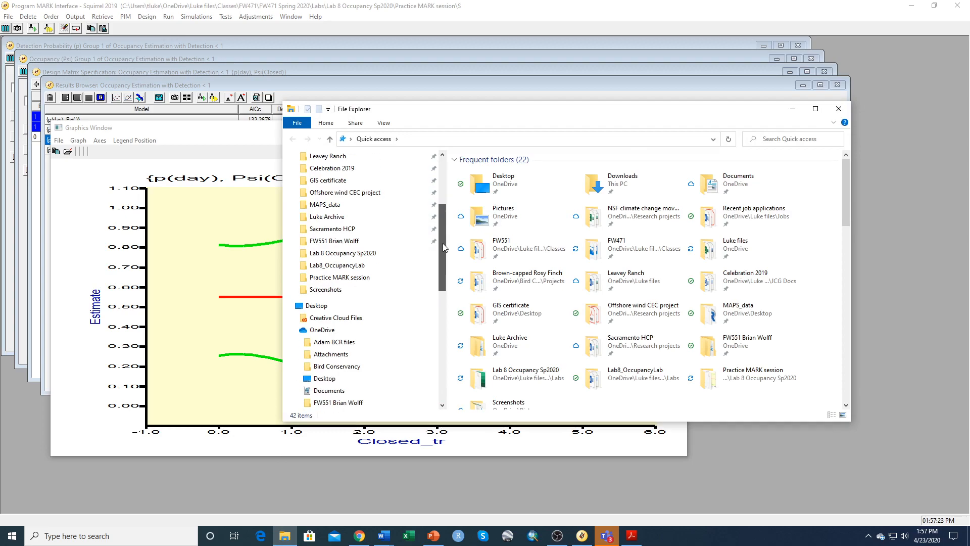
{"action": "left_click", "coordinate": [339, 277]}
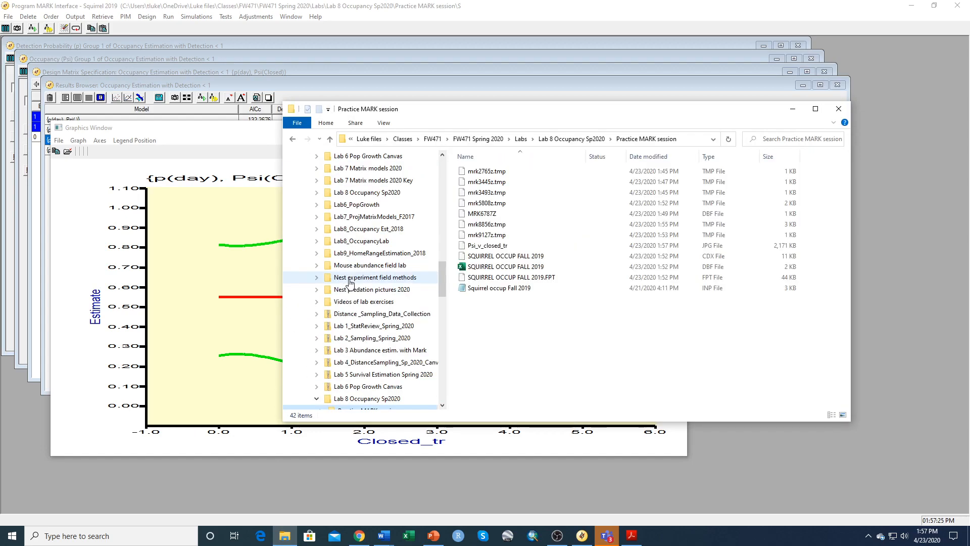
{"action": "double_click", "coordinate": [489, 248]}
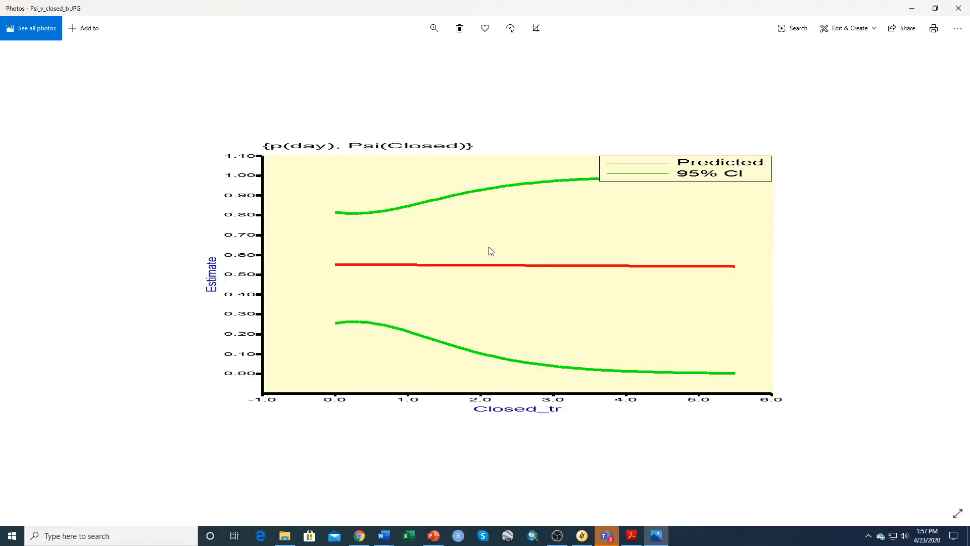
Step: Close the saved plot image, switch back to Program MARK and close the Closed_tr graph
{"action": "left_click", "coordinate": [957, 8]}
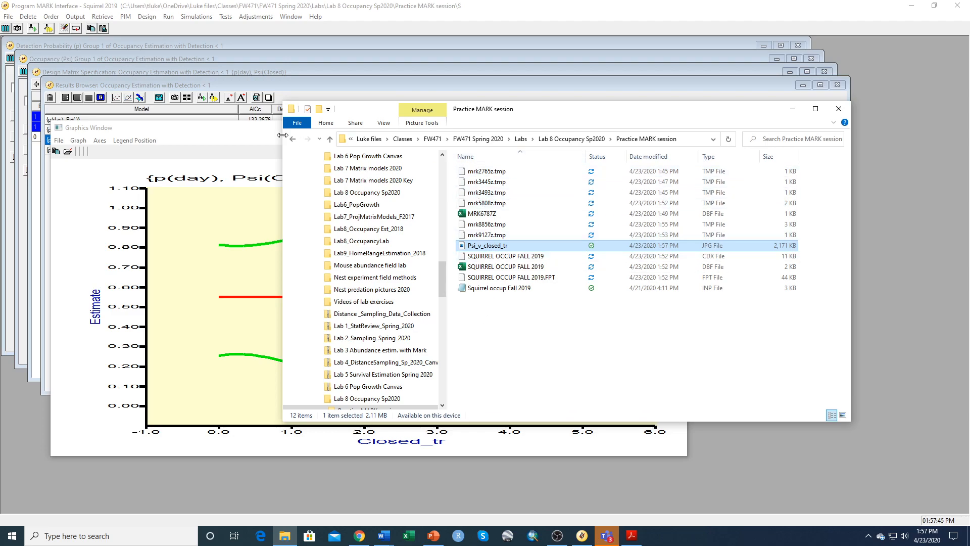
{"action": "left_click", "coordinate": [209, 135]}
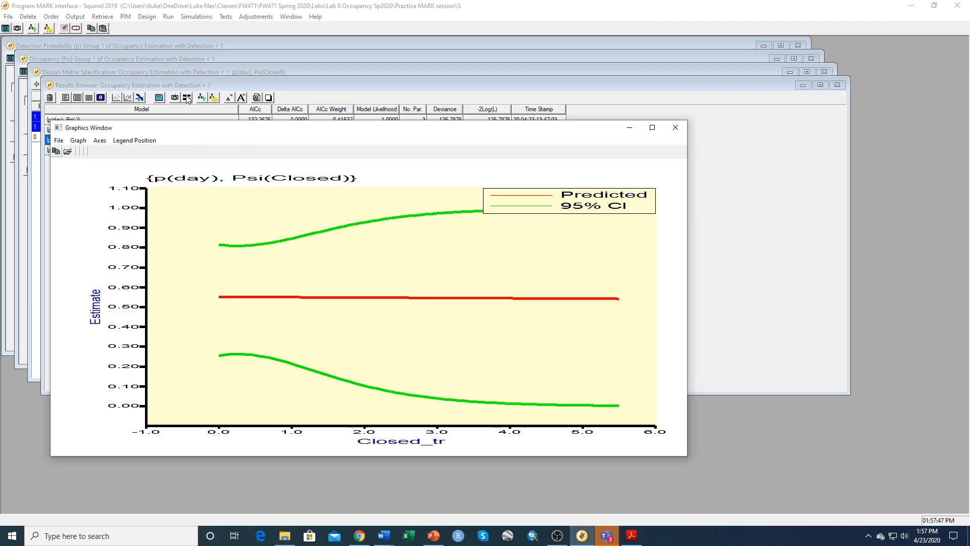
{"action": "left_click", "coordinate": [147, 17]}
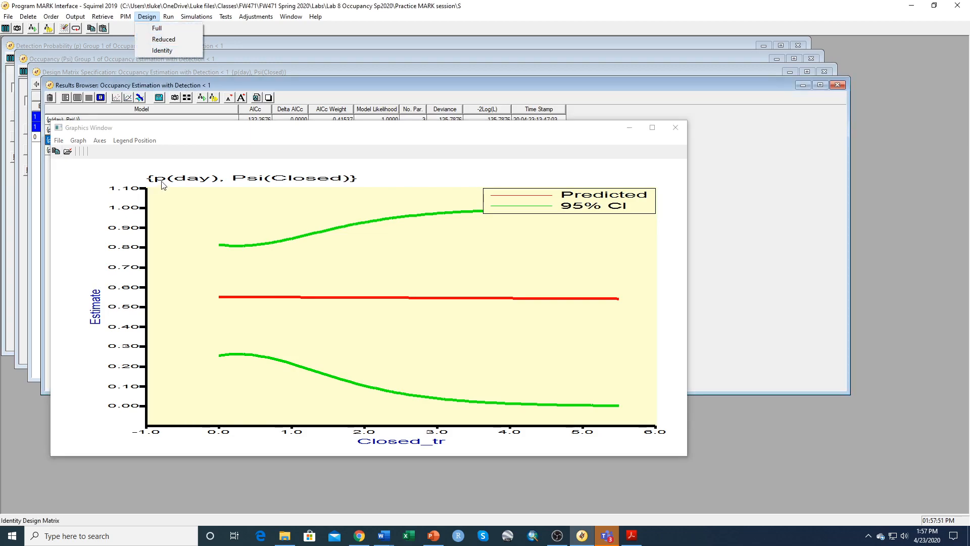
{"action": "left_click", "coordinate": [675, 128]}
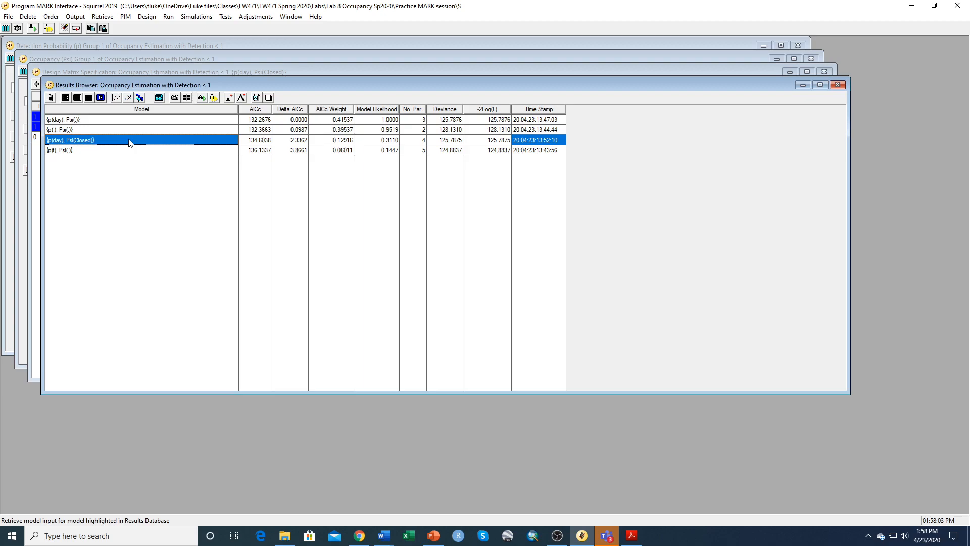
Step: Retrieve the p(day), Psi(Closed) model and add one column to its design matrix, keeping the Parm column between B2 and B3
{"action": "left_click", "coordinate": [186, 97]}
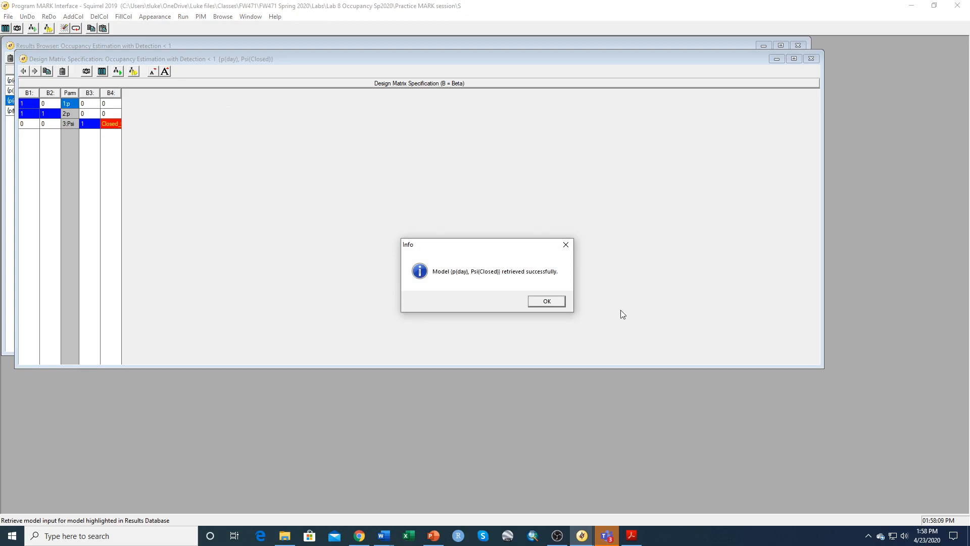
{"action": "left_click", "coordinate": [543, 303]}
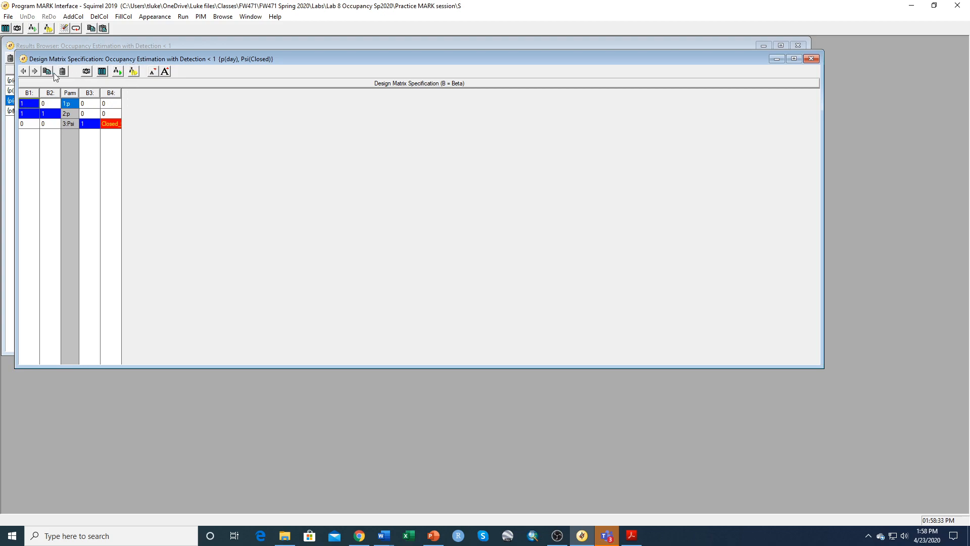
{"action": "right_click", "coordinate": [112, 96]}
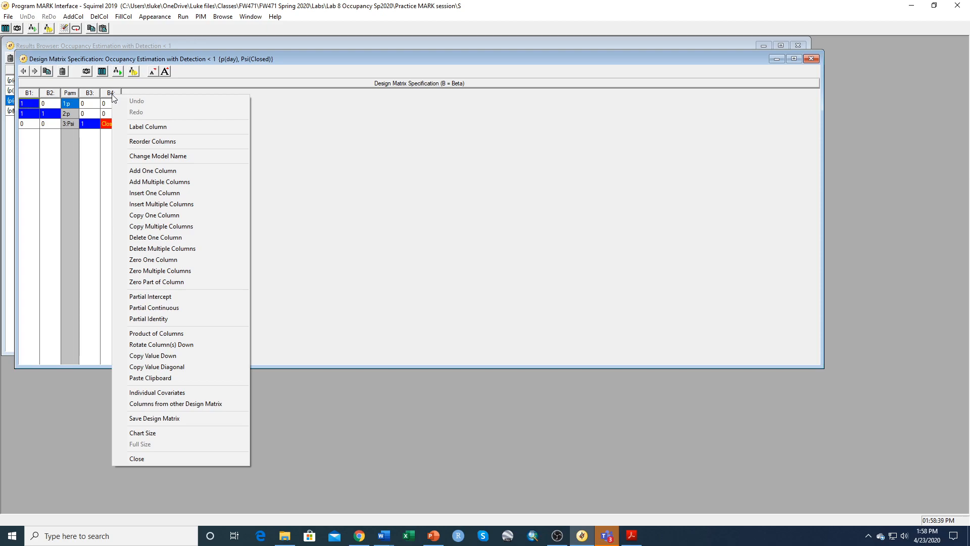
{"action": "left_click", "coordinate": [131, 171]}
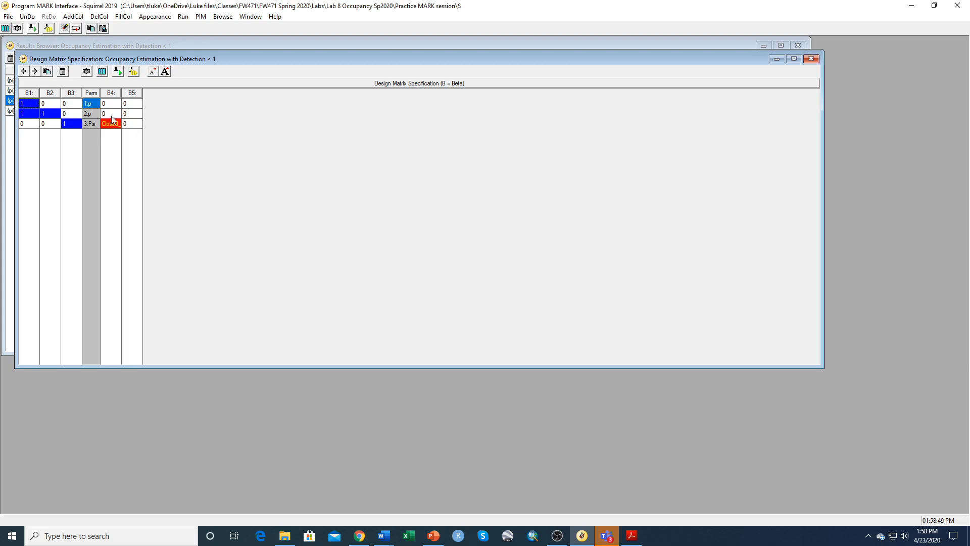
{"action": "left_click_drag", "start_coordinate": [90, 96], "coordinate": [69, 96]}
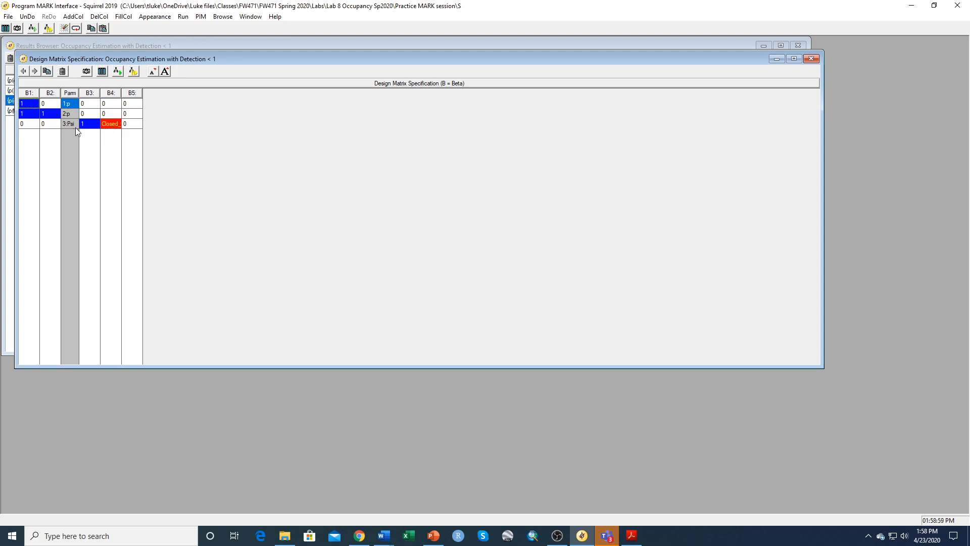
Step: Insert the individual covariate Open_tr into the Psi row of column B5 in the design matrix
{"action": "left_click", "coordinate": [133, 124]}
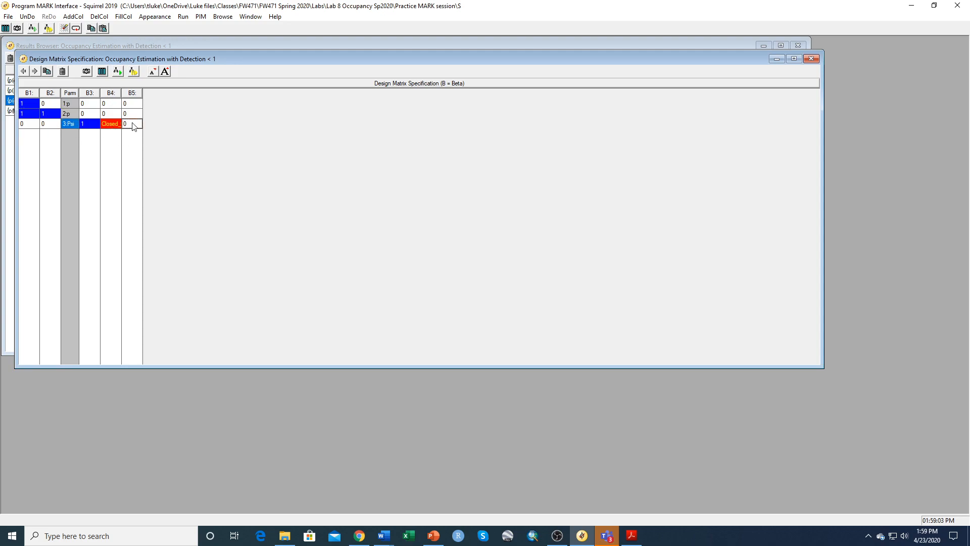
{"action": "right_click", "coordinate": [134, 126]}
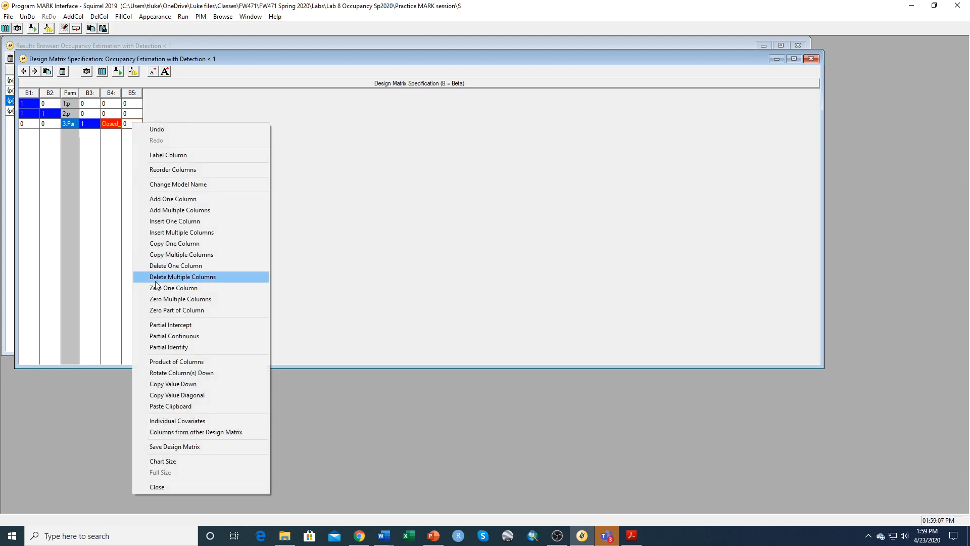
{"action": "left_click", "coordinate": [177, 421]}
{"action": "left_click", "coordinate": [42, 140]}
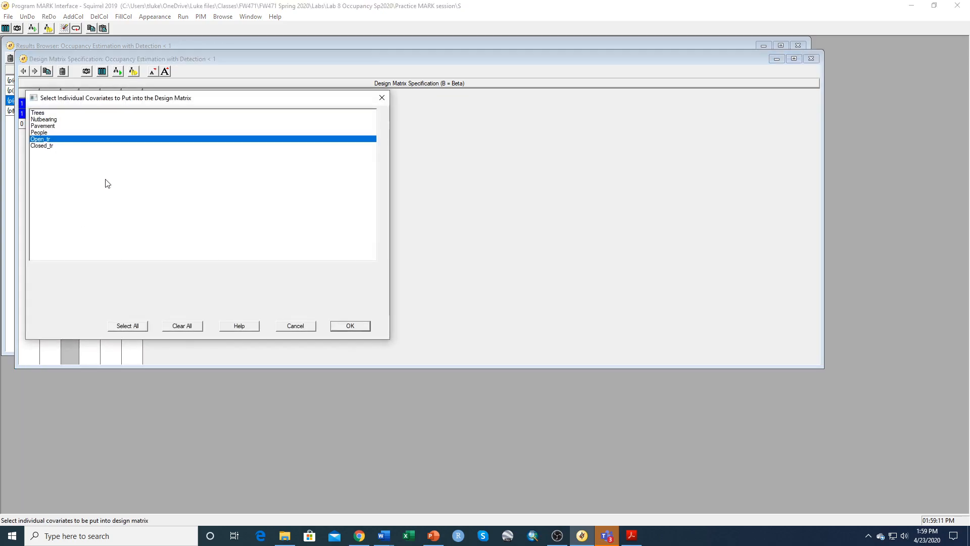
{"action": "left_click", "coordinate": [348, 328]}
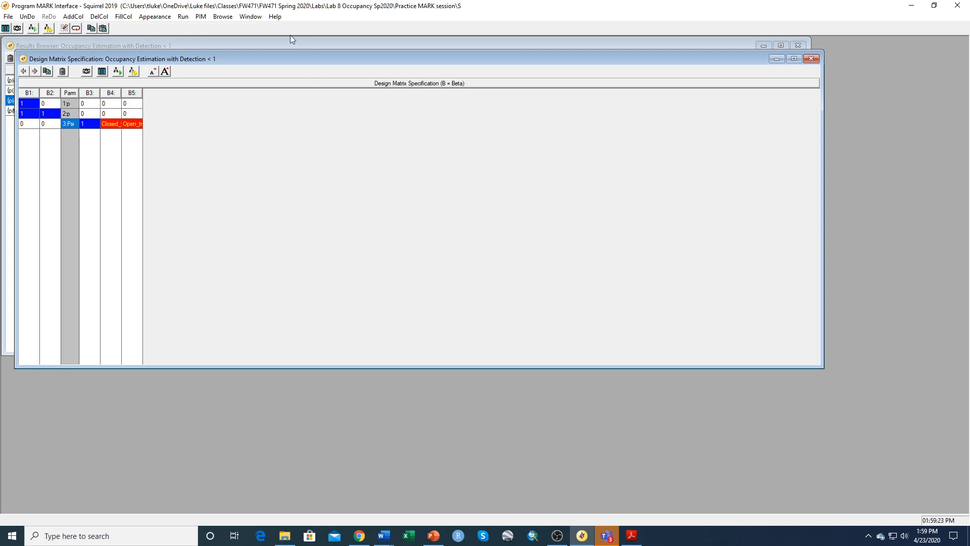
Step: Run the model under the name {p(day), Psi(Closed,open)} and append its output to the results database
{"action": "left_click", "coordinate": [183, 16]}
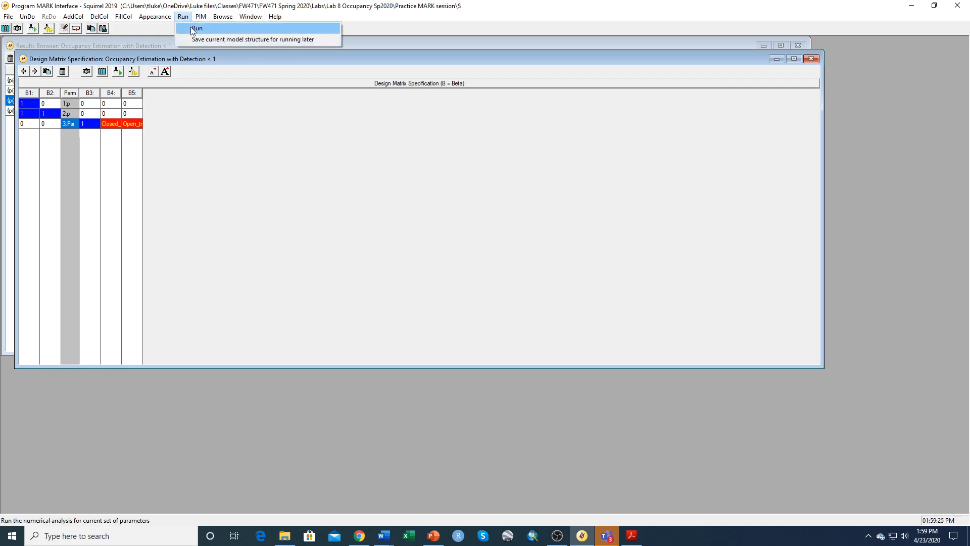
{"action": "left_click", "coordinate": [194, 29]}
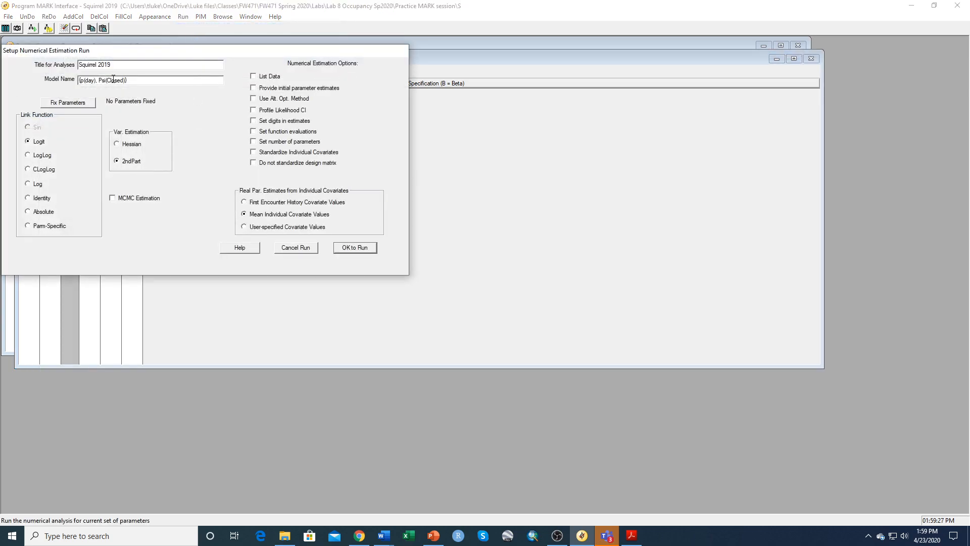
{"action": "left_click", "coordinate": [123, 82]}
{"action": "left_click", "coordinate": [124, 81]}
{"action": "type", "text": ",open"}
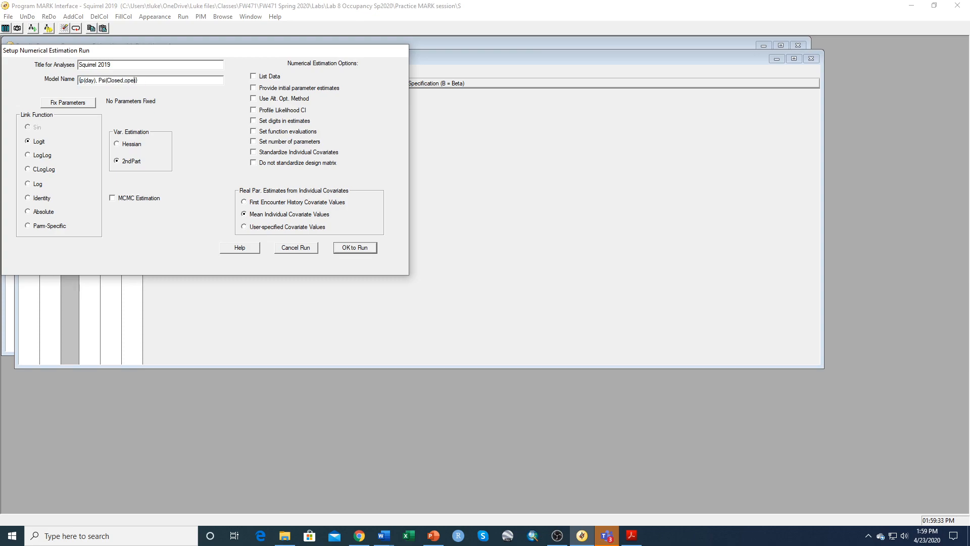
{"action": "left_click", "coordinate": [347, 248]}
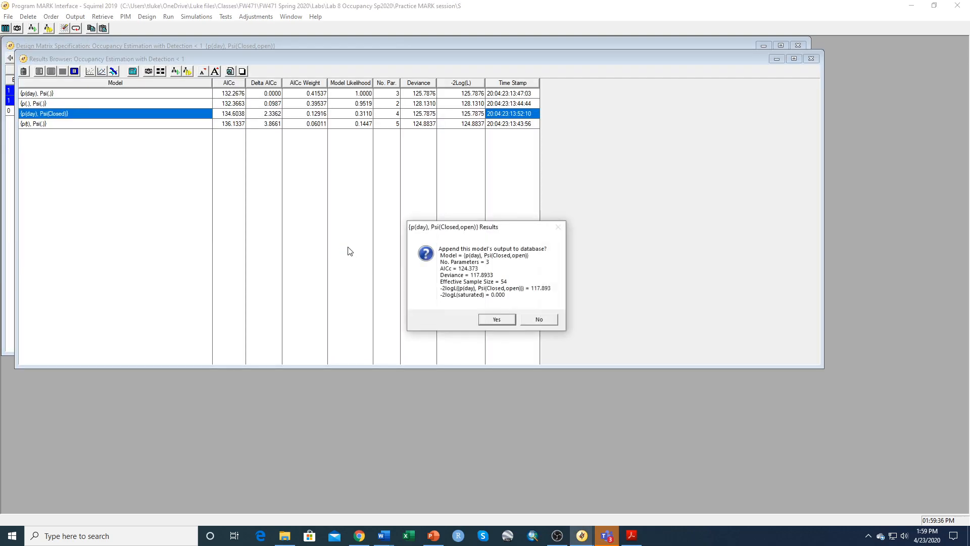
{"action": "left_click", "coordinate": [497, 319]}
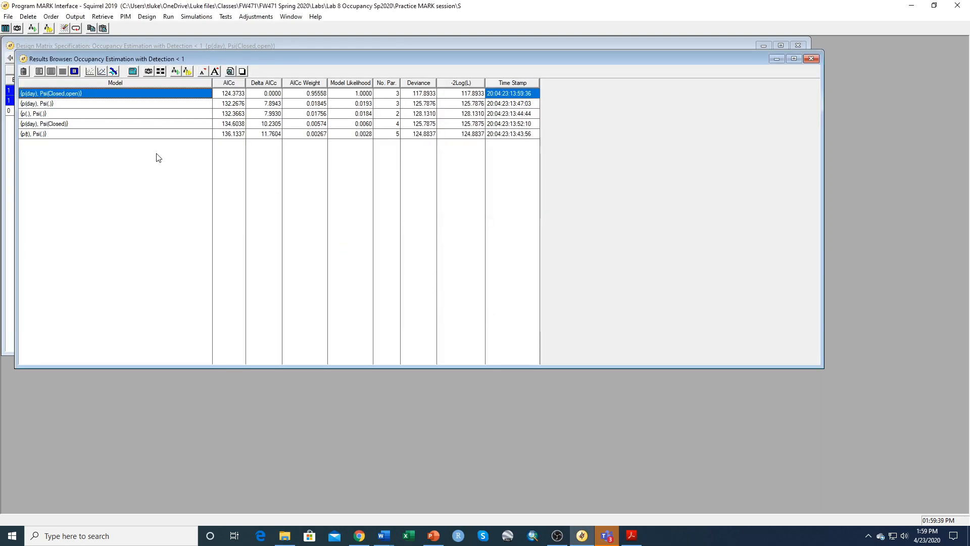